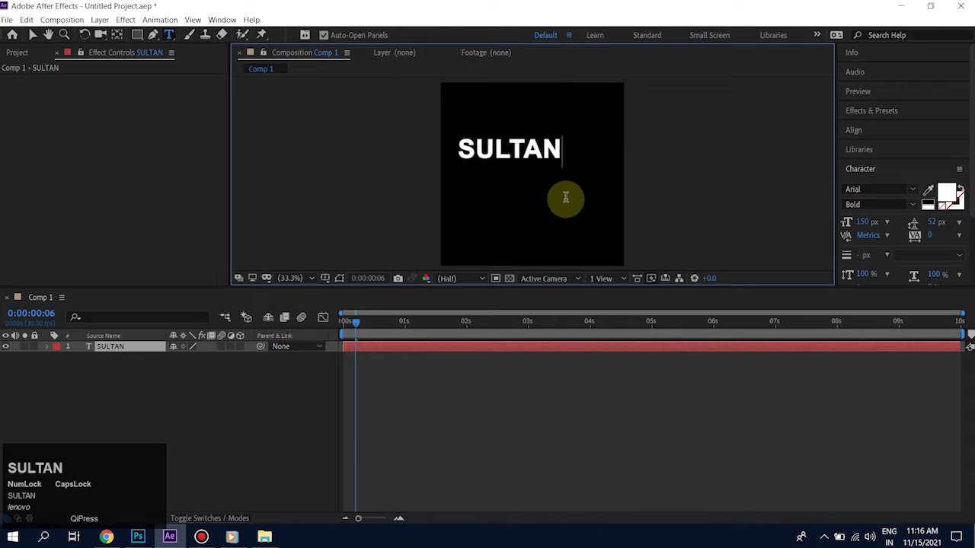
Step: Finish the text entry and centre the text layer horizontally and vertically in the composition
key("Caps_Lock")
left_click(33, 35)
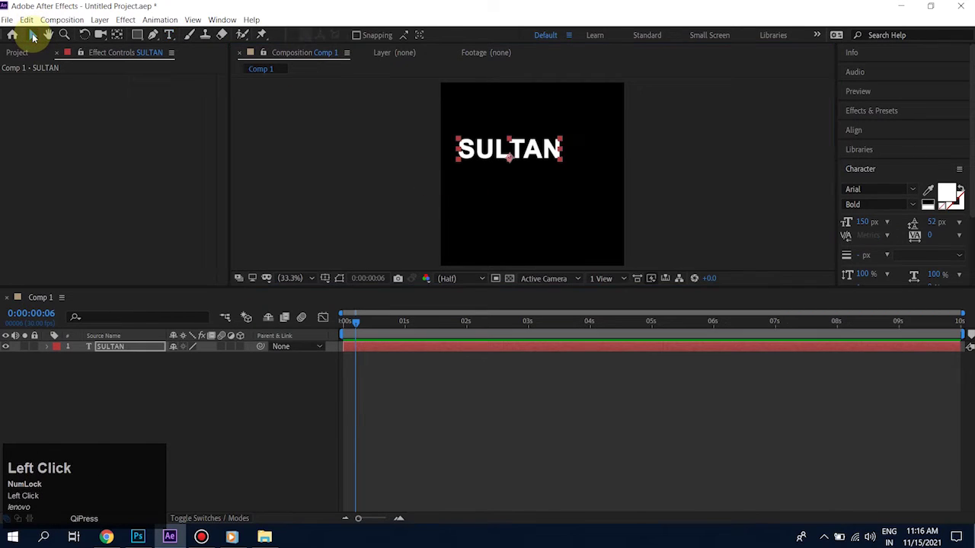
left_click(857, 144)
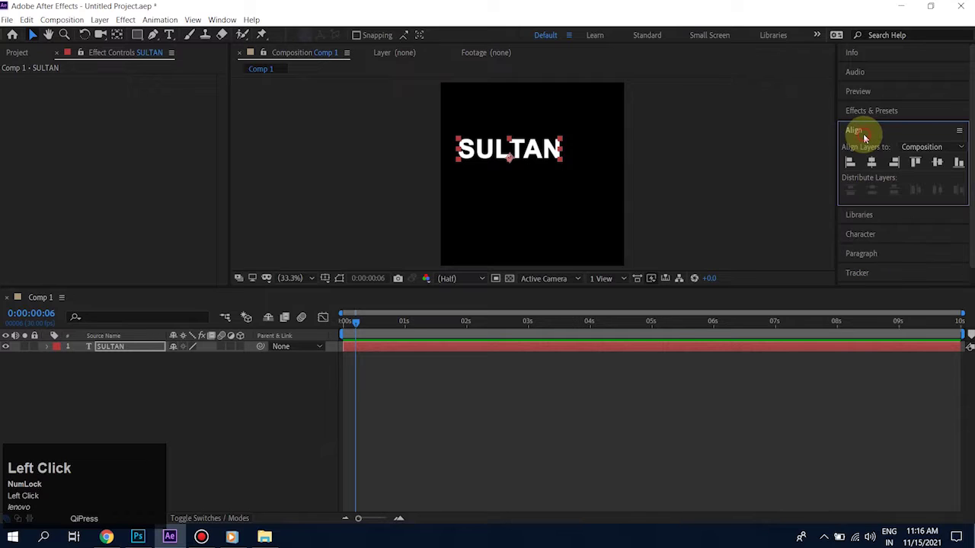
left_click(871, 162)
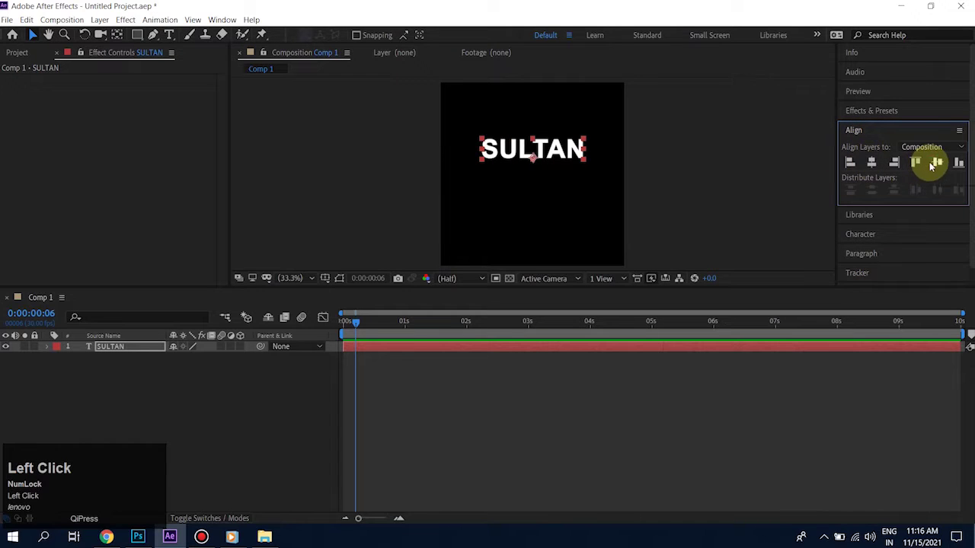
left_click(935, 163)
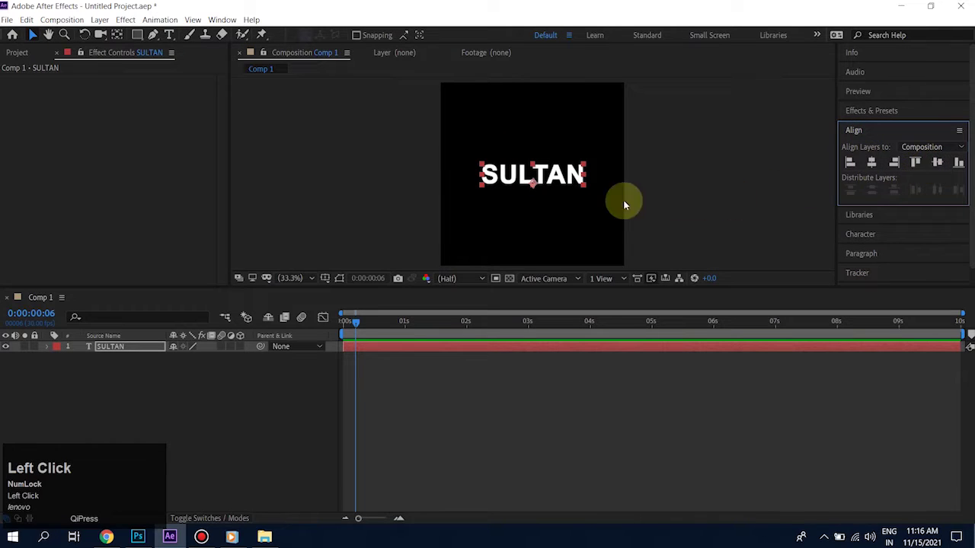
Step: Duplicate the centred text layer
left_click(31, 35)
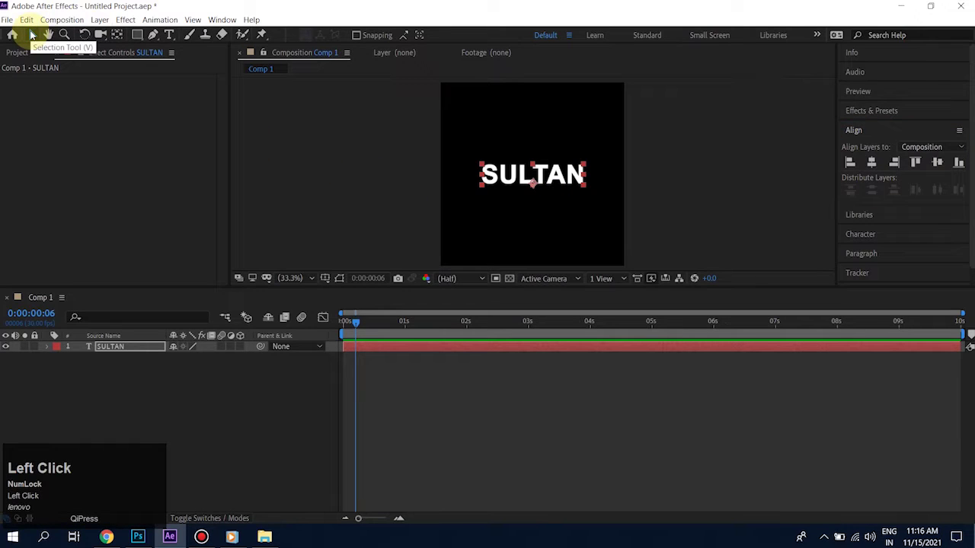
left_click(26, 20)
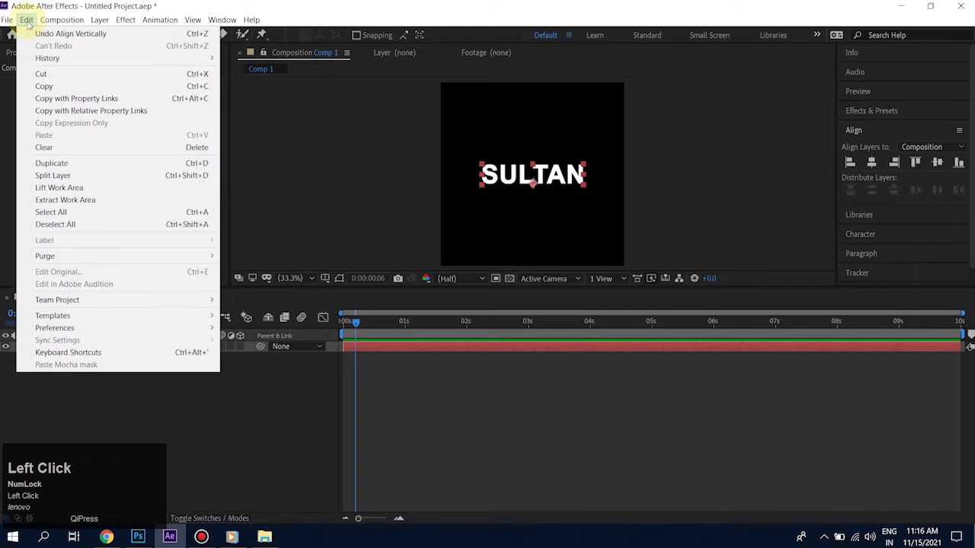
left_click(51, 163)
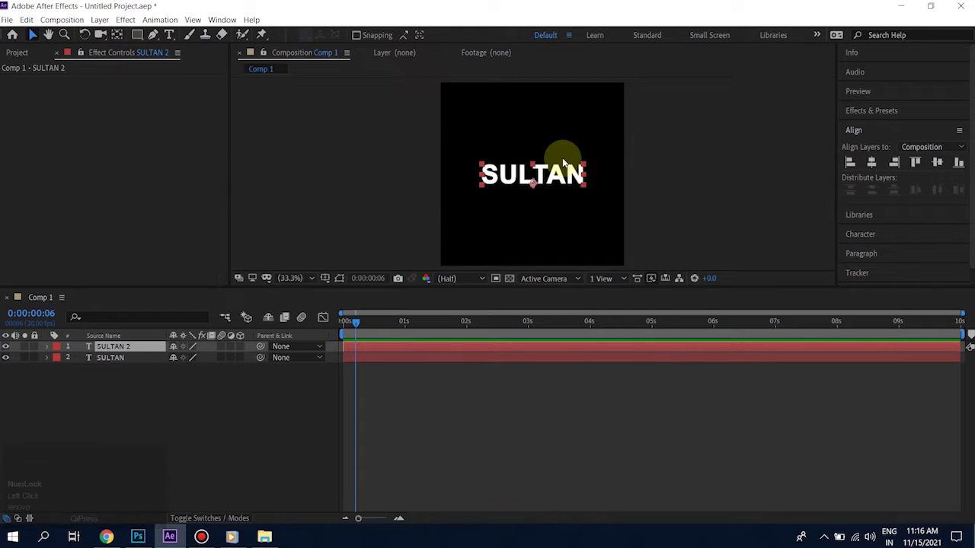
Step: Find the Bevel Alpha effect and apply it to the original text layer beneath the duplicate
left_click(863, 112)
left_click_drag(873, 127, 864, 128)
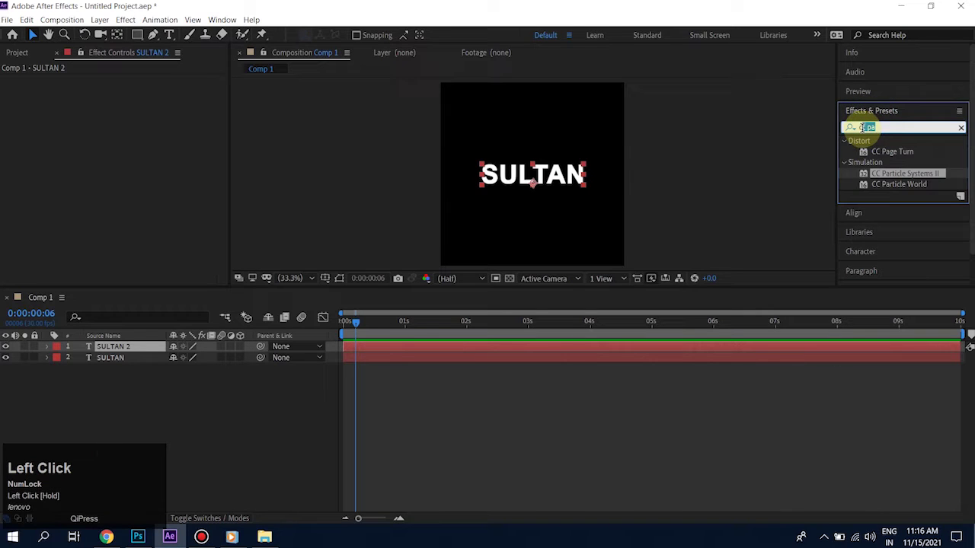
key("BackSpace")
type("beve")
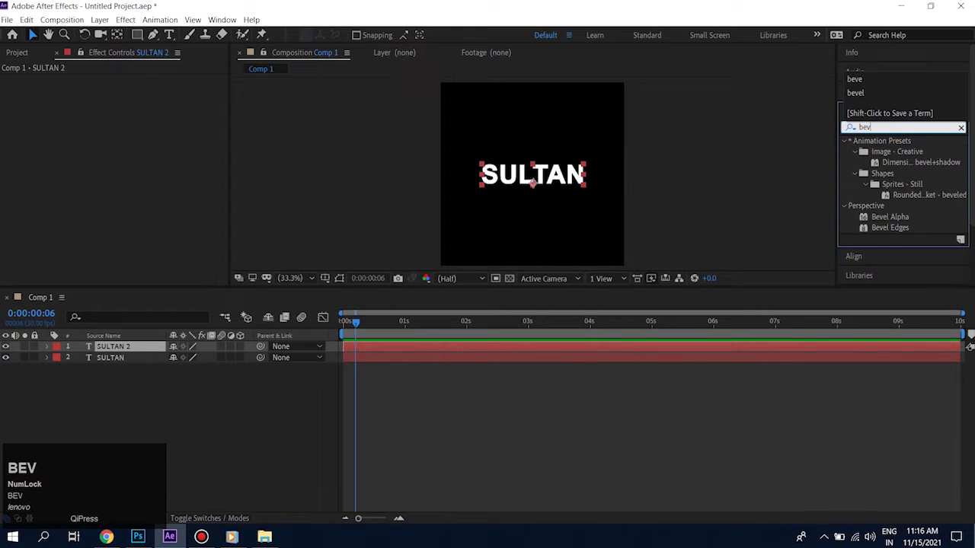
left_click(890, 217)
left_click_drag(889, 217, 134, 357)
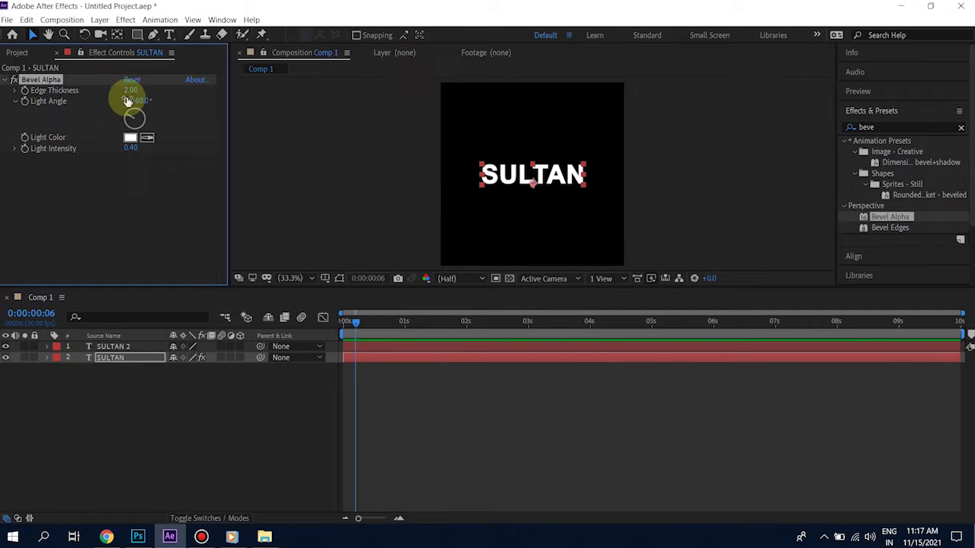
Step: Set the Bevel Alpha edge thickness to 13 and its light angle to 90°
left_click(130, 90)
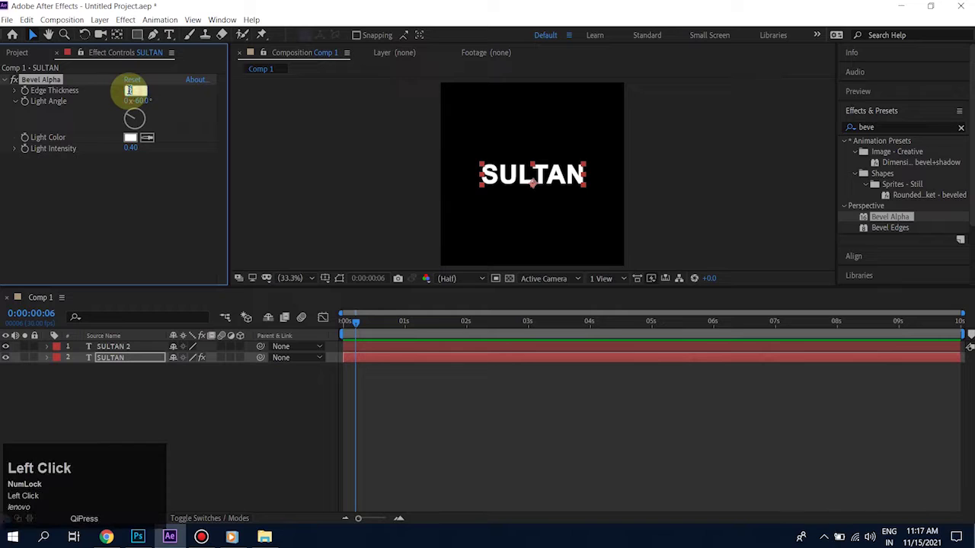
type("13")
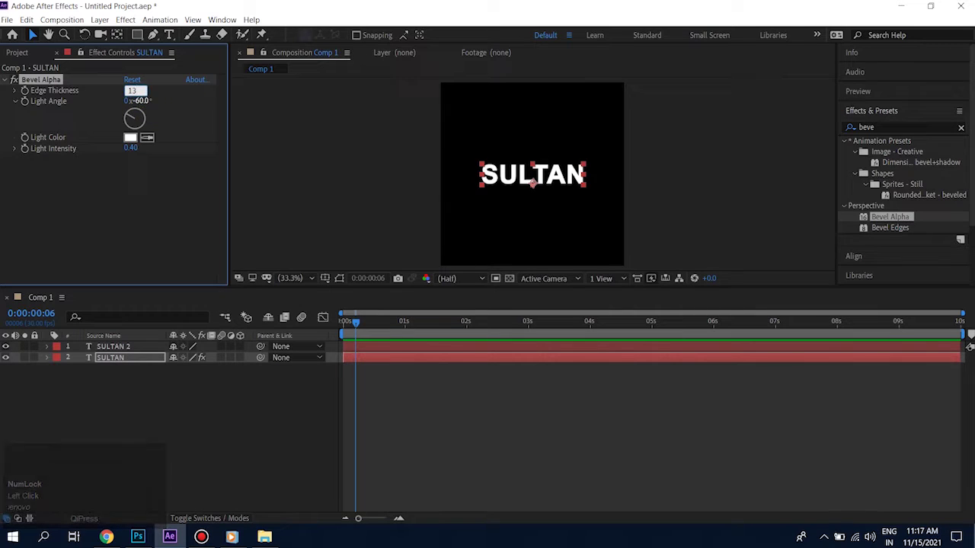
left_click(141, 102)
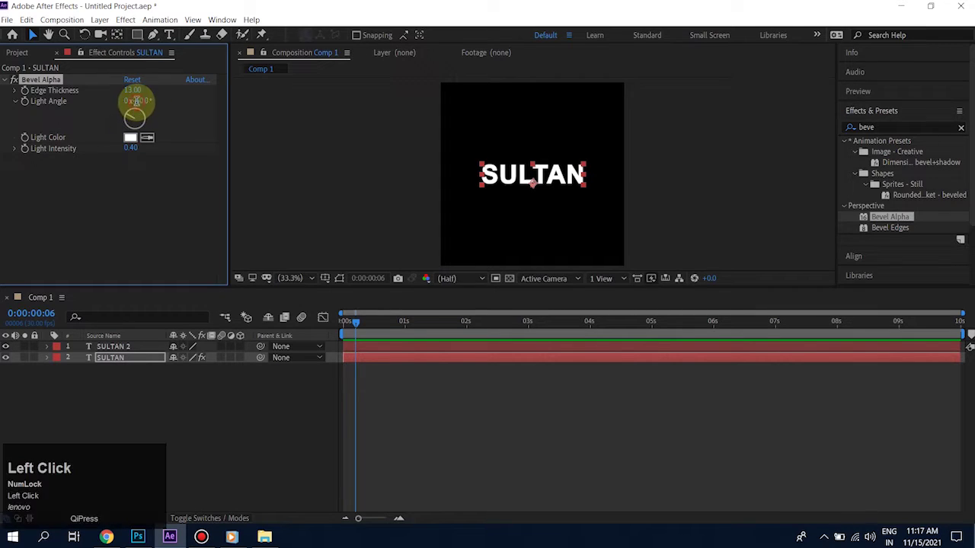
type("90")
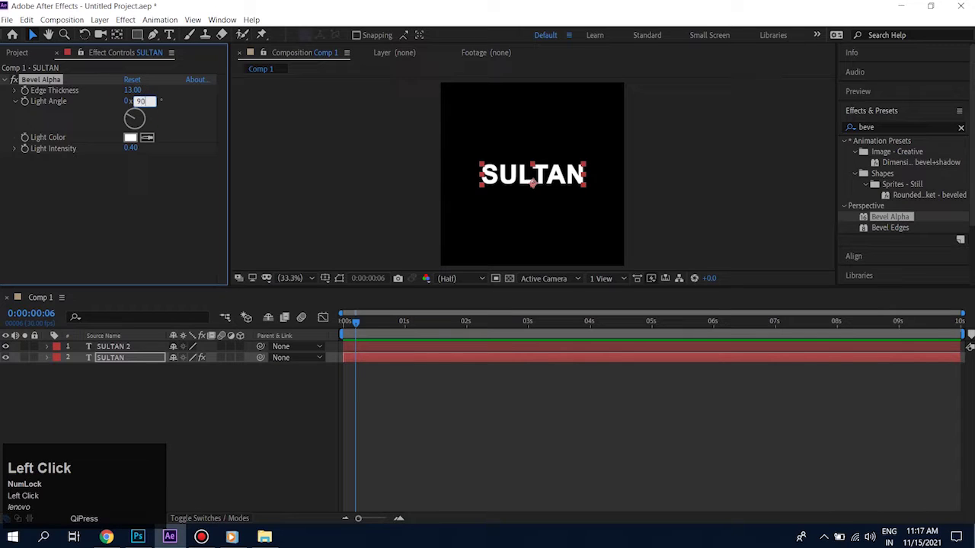
Step: Set the Bevel Alpha light intensity to 0.50
left_click(131, 148)
key("ctrl+a")
type("50")
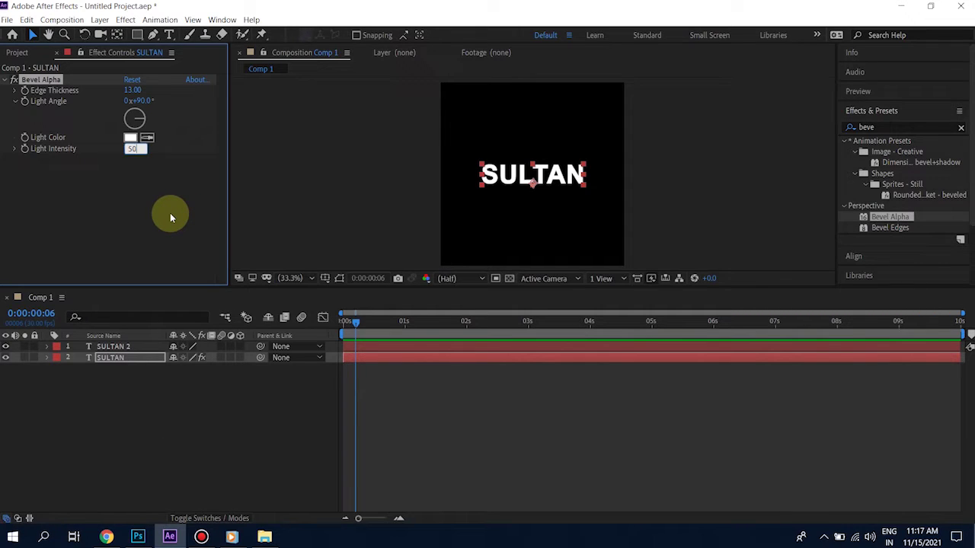
key("Left")
key("Left")
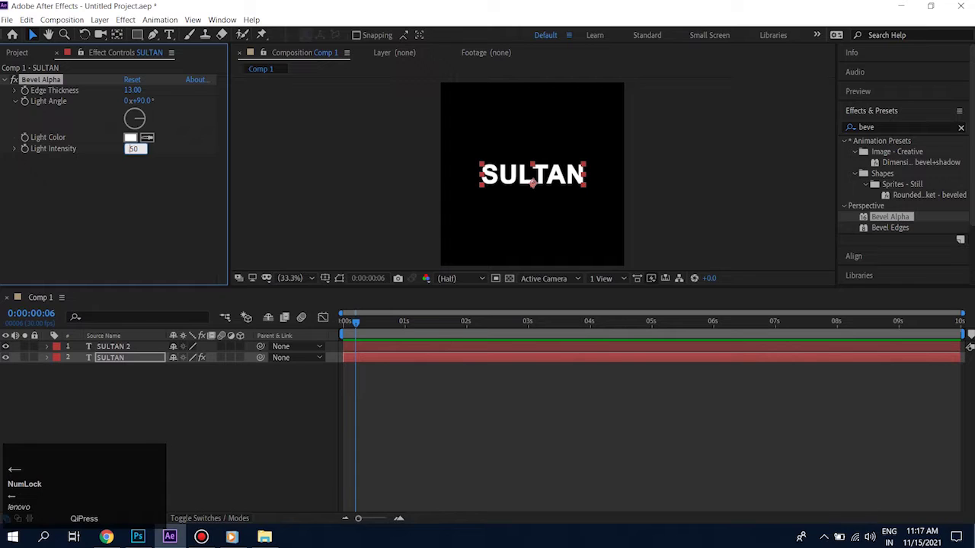
type("0.")
left_click(175, 230)
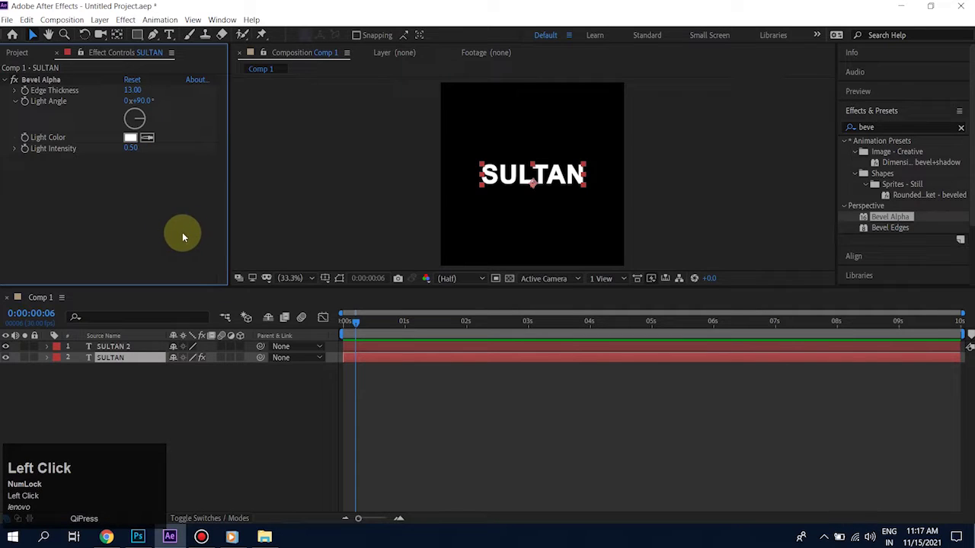
Step: Return the playhead to the start of the composition and set the Bevel Alpha edge thickness to 13.70
left_click_drag(354, 322, 345, 339)
left_click(132, 90)
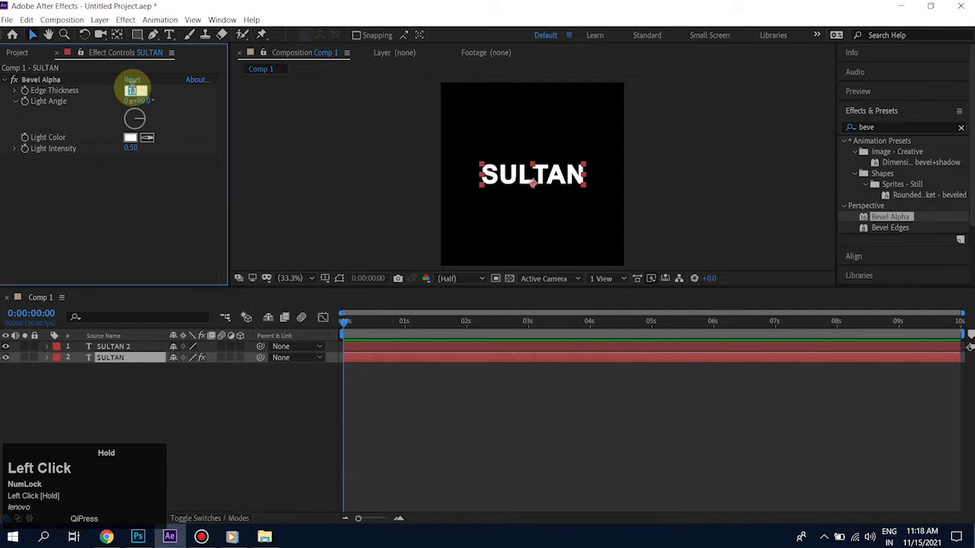
key("Right")
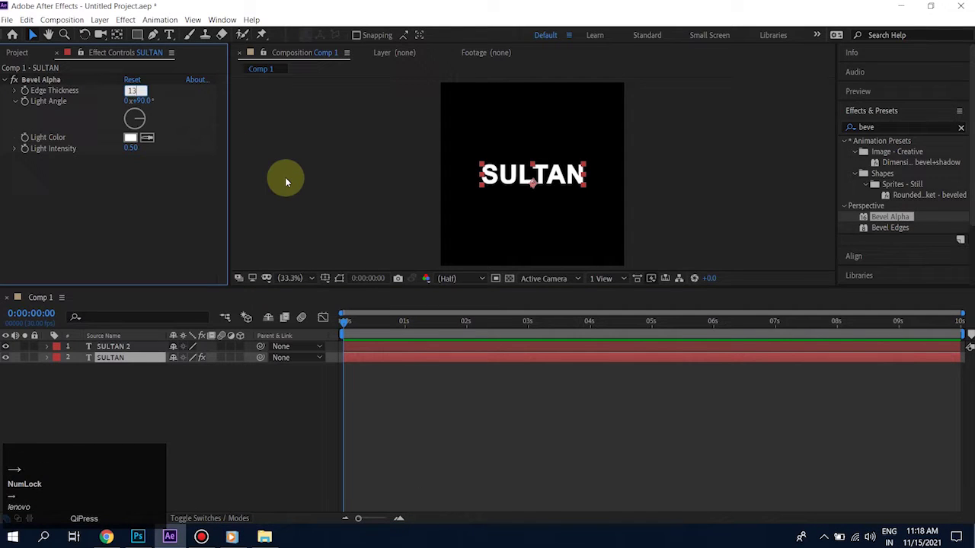
left_click(319, 151)
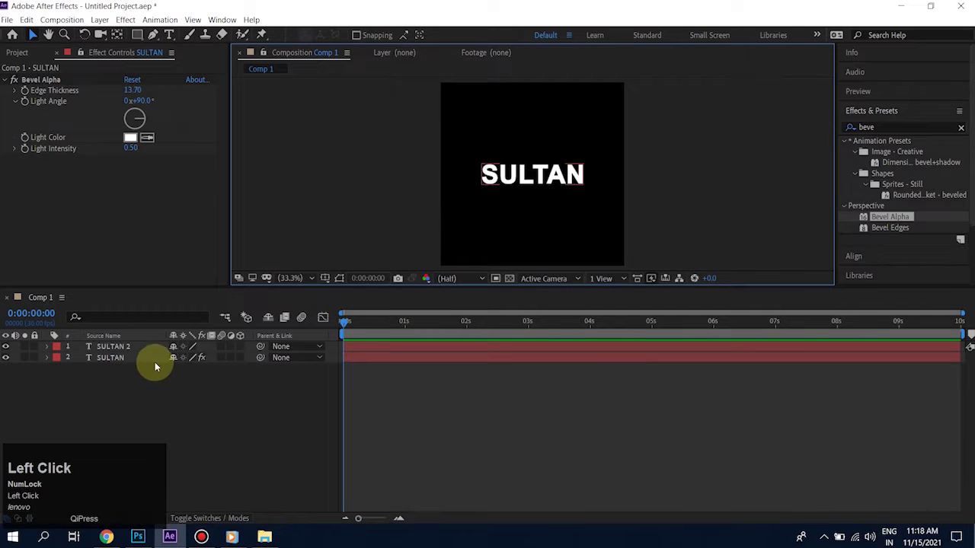
Step: Find the CC Composite effect and apply it to the duplicated text layer
left_click_drag(868, 127, 833, 142)
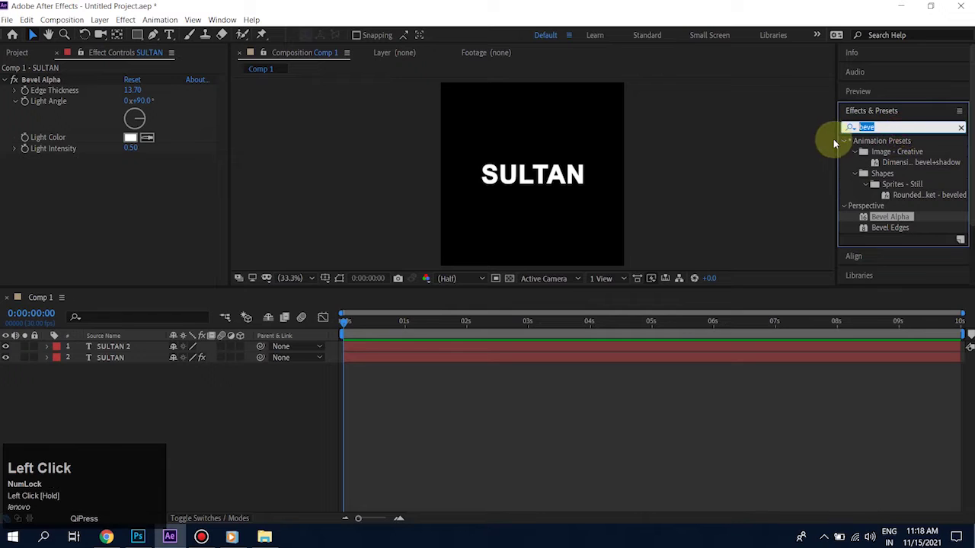
type("cc com")
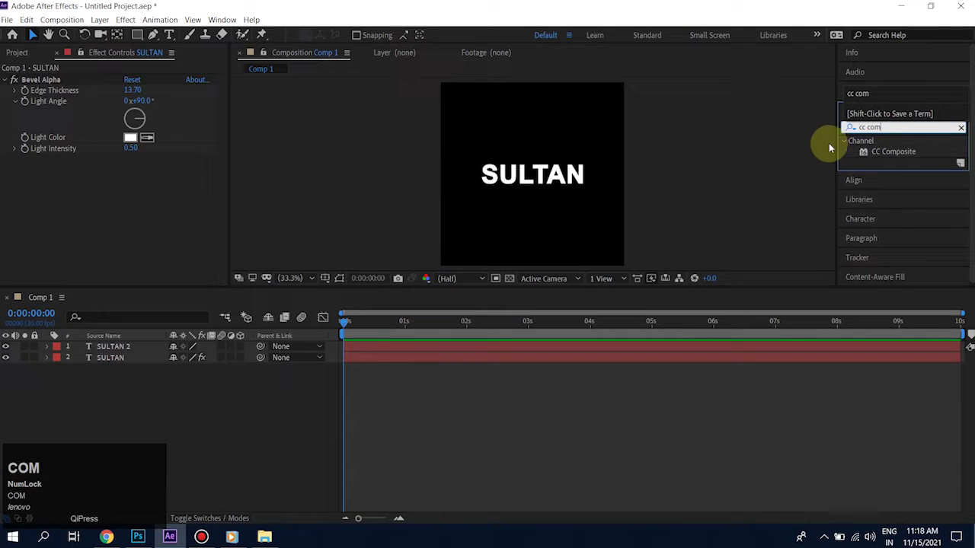
left_click_drag(868, 152, 130, 353)
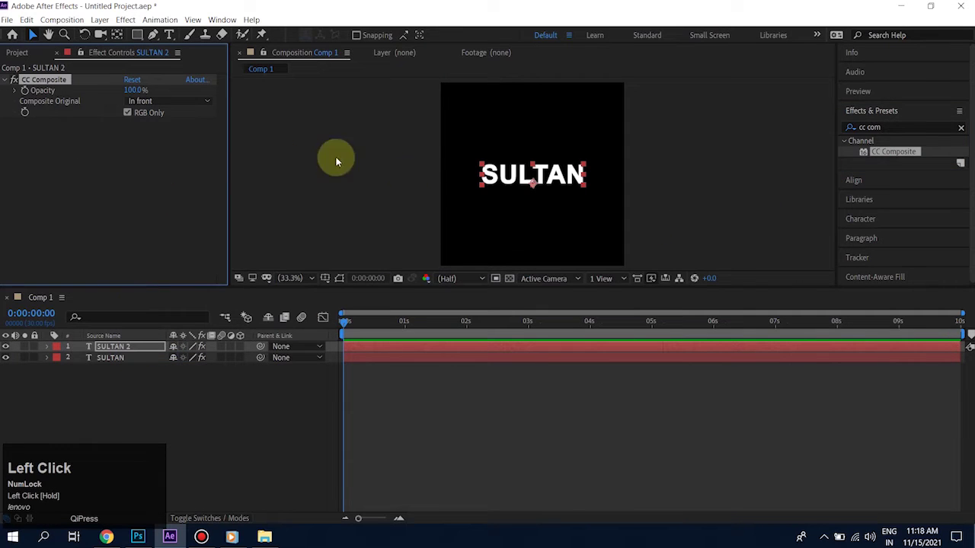
mouse_move(342, 322)
left_mouse_down()
mouse_move(421, 323)
mouse_move(332, 315)
mouse_move(363, 317)
mouse_move(341, 315)
left_mouse_up()
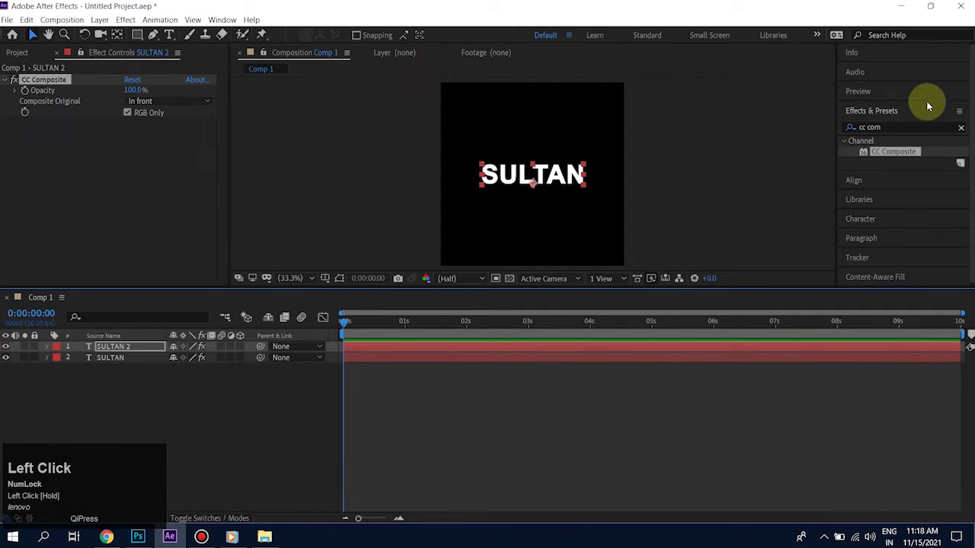
Step: Apply CC Particle Systems II to the duplicated text layer and move the playhead to 0:00:01:04
left_click(898, 126)
key("BackSpace")
key("BackSpace")
key("BackSpace")
key("BackSpace")
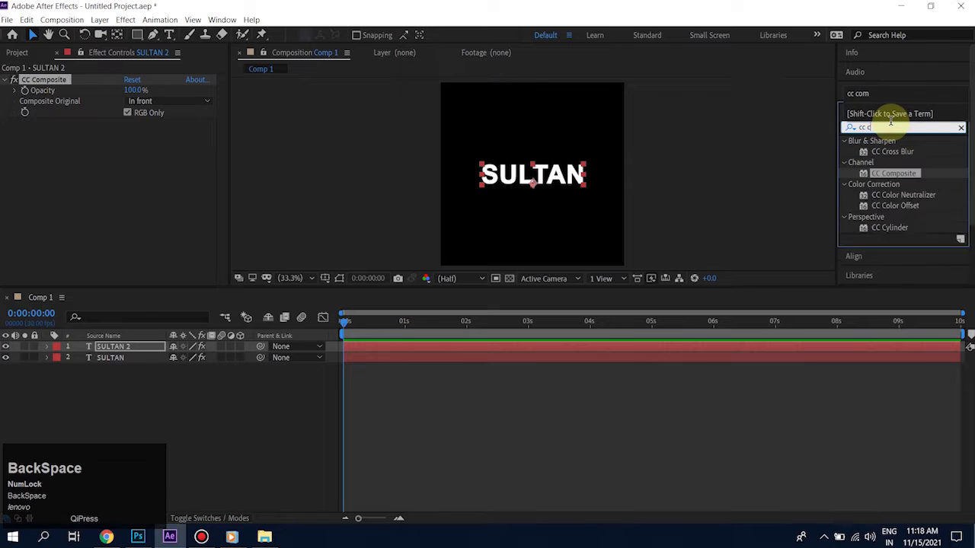
type("pa")
left_click_drag(904, 174, 166, 344)
left_click_drag(344, 322, 415, 320)
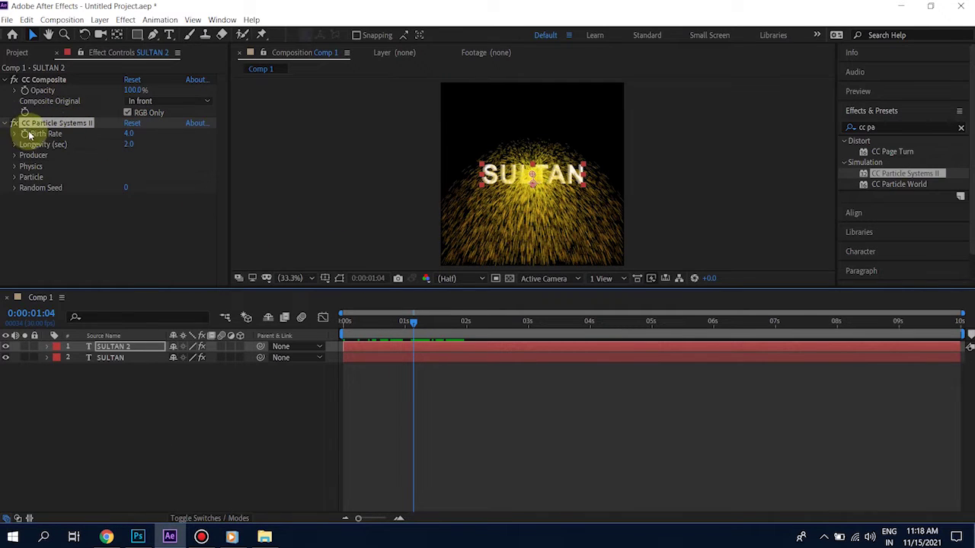
Step: Set the particle system's birth rate to 50 and its longevity to 4 seconds
left_click(127, 135)
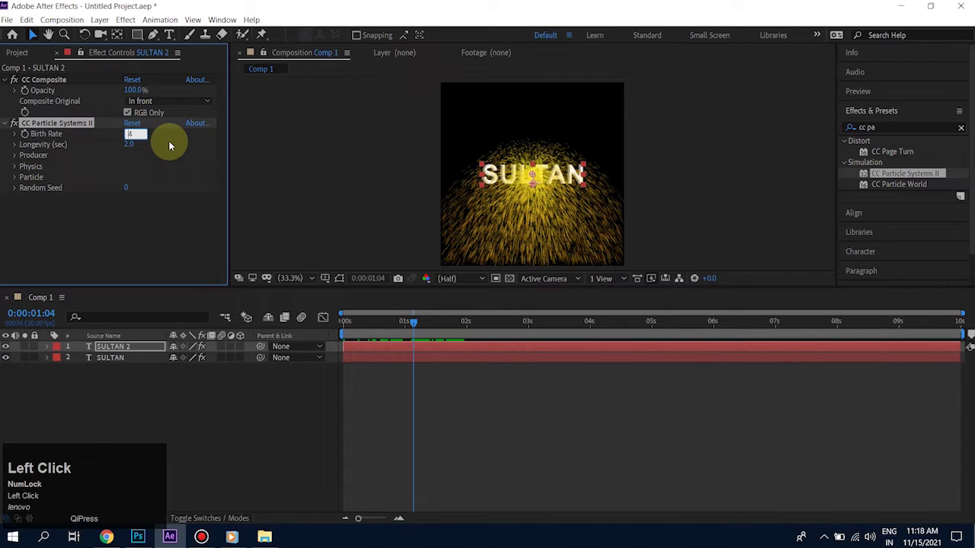
key("ctrl+a")
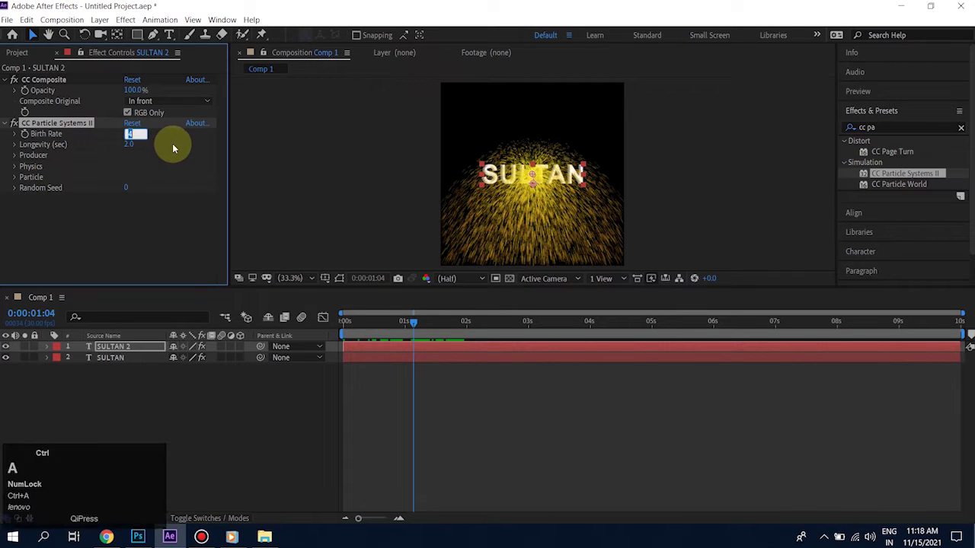
type("50")
key("Tab")
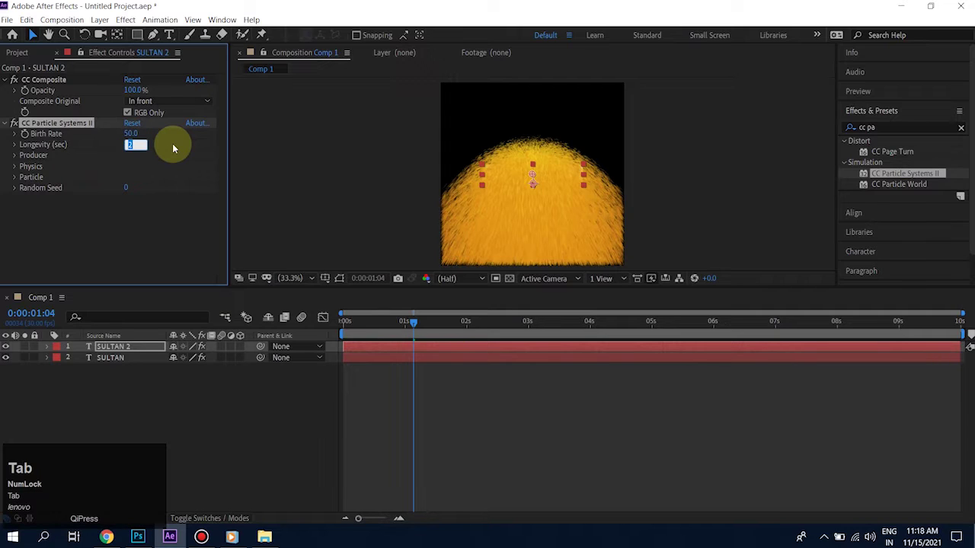
type("4")
key("Tab")
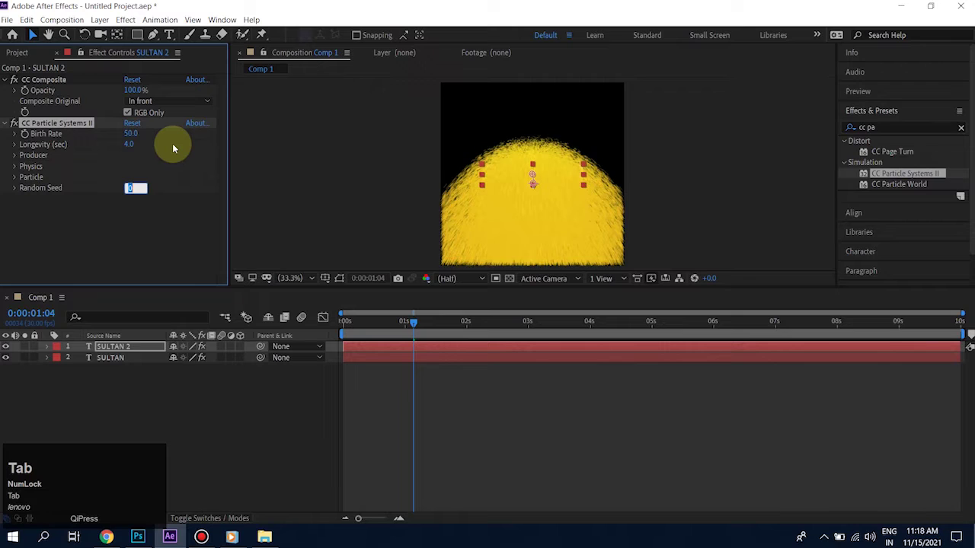
Step: Move the playhead to 0:00:00:25 and set the particle producer's Radius Y to 13
left_click(14, 155)
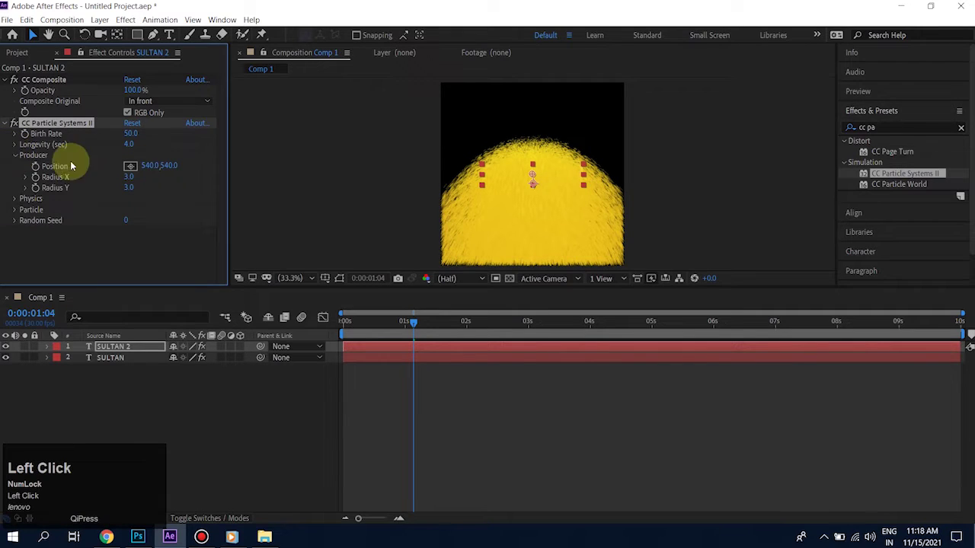
left_click_drag(414, 322, 392, 336)
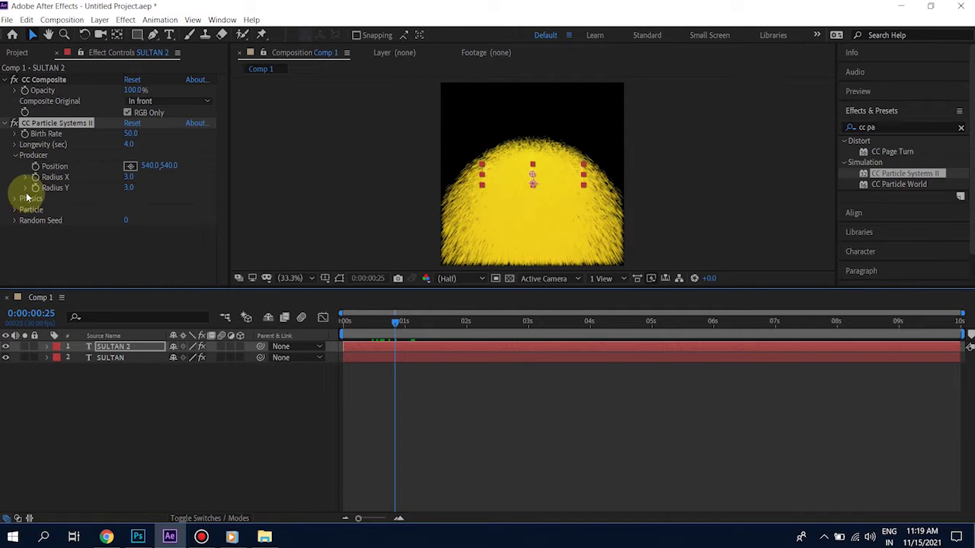
left_click(130, 187)
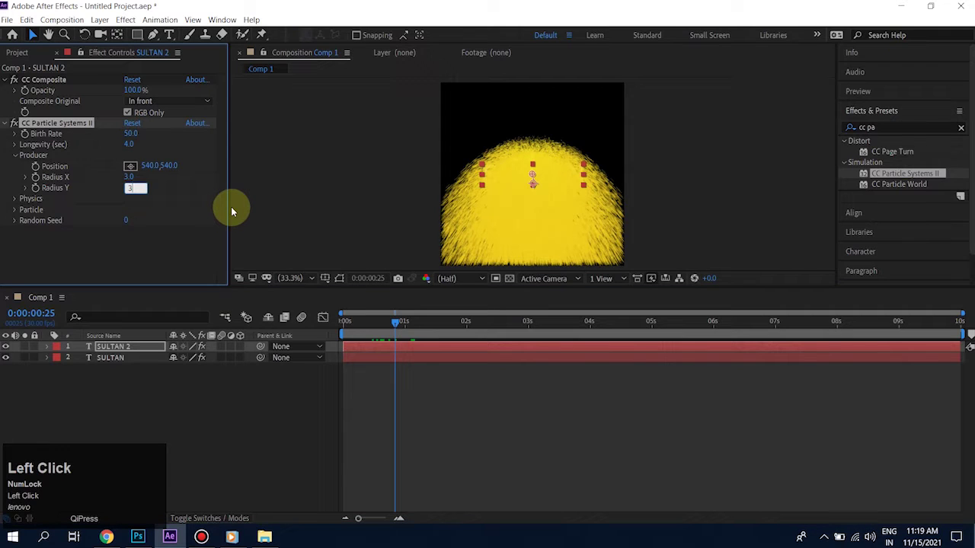
key("Left")
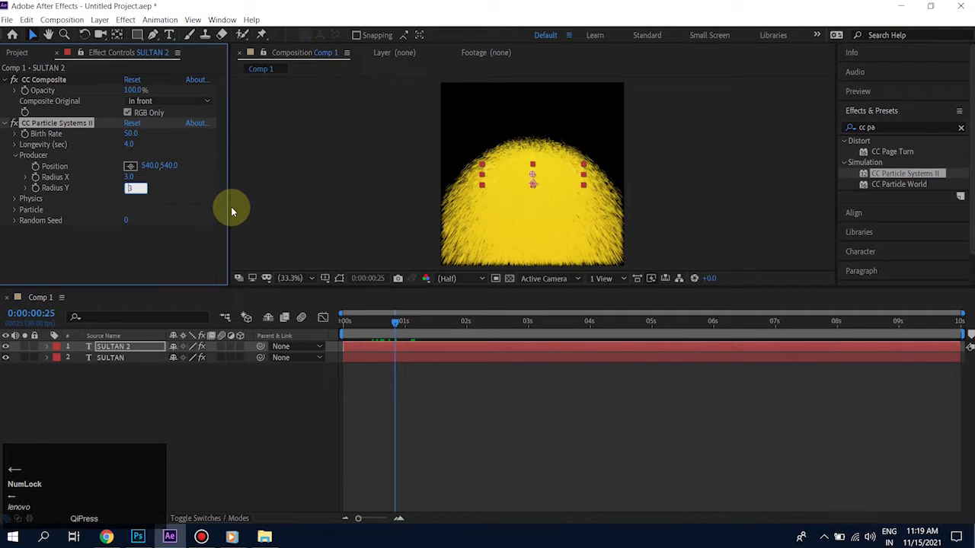
type("1")
key("Tab")
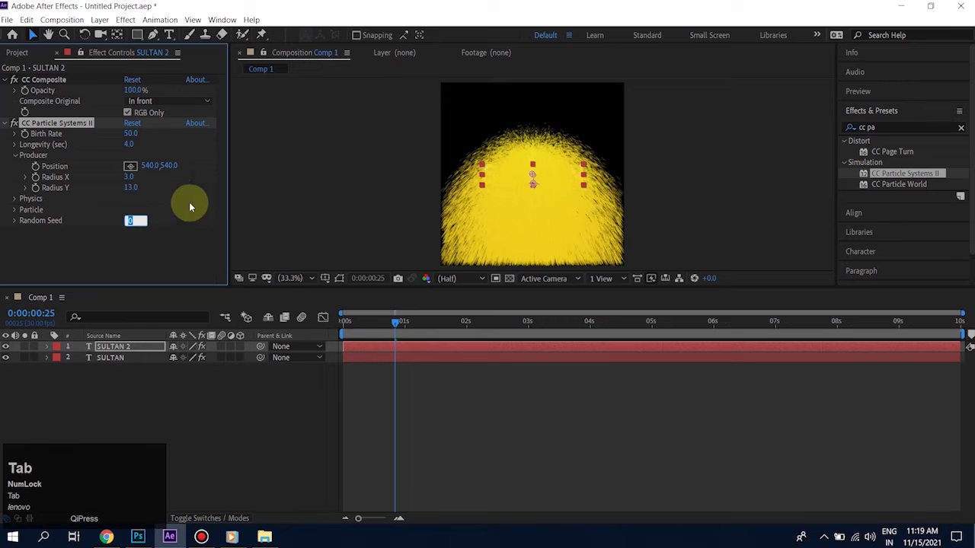
Step: Set the particle system's physics animation type to Fractal Explosive
left_click(13, 202)
left_click(14, 200)
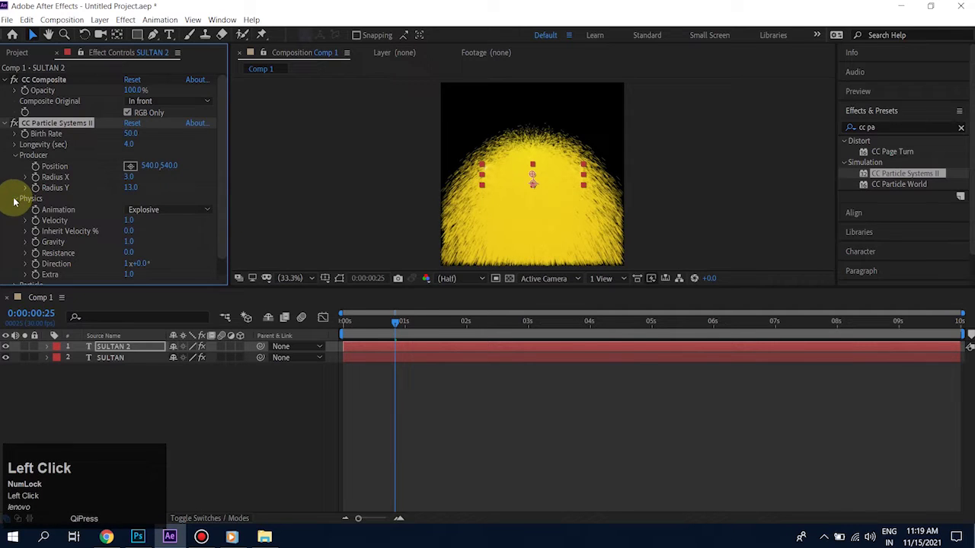
left_click(135, 212)
left_click(147, 234)
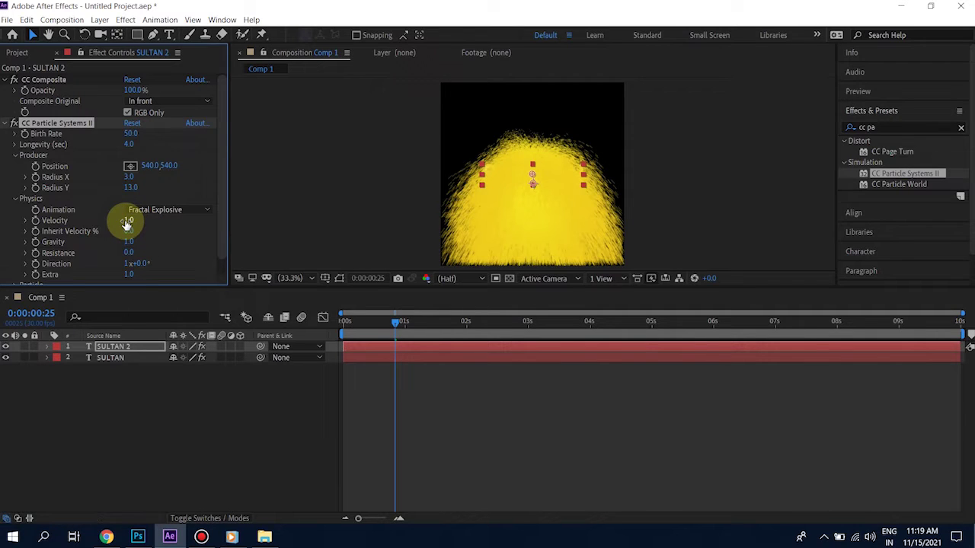
Step: Set the particle physics velocity to 0.5 and the inherit velocity to 40%
left_click(126, 220)
type("0.5")
key("Tab")
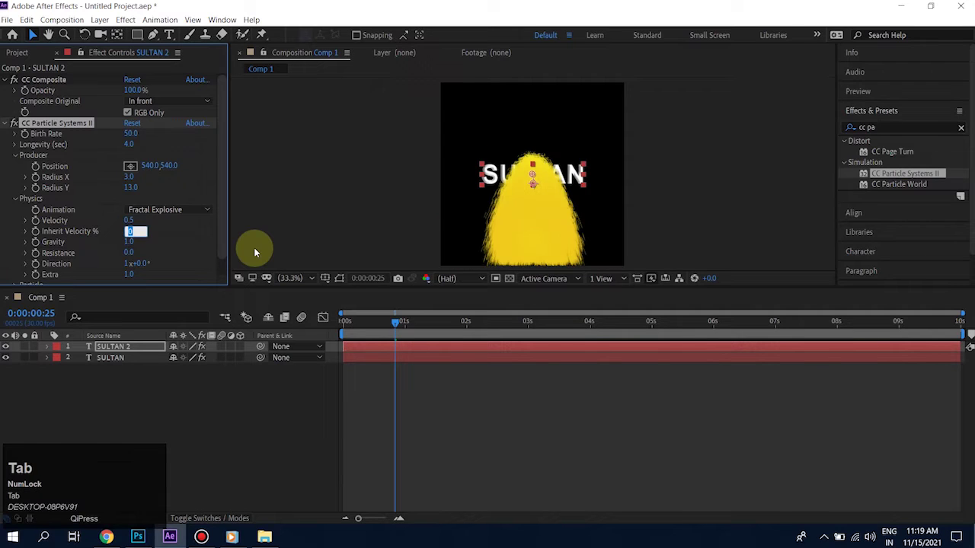
type("40")
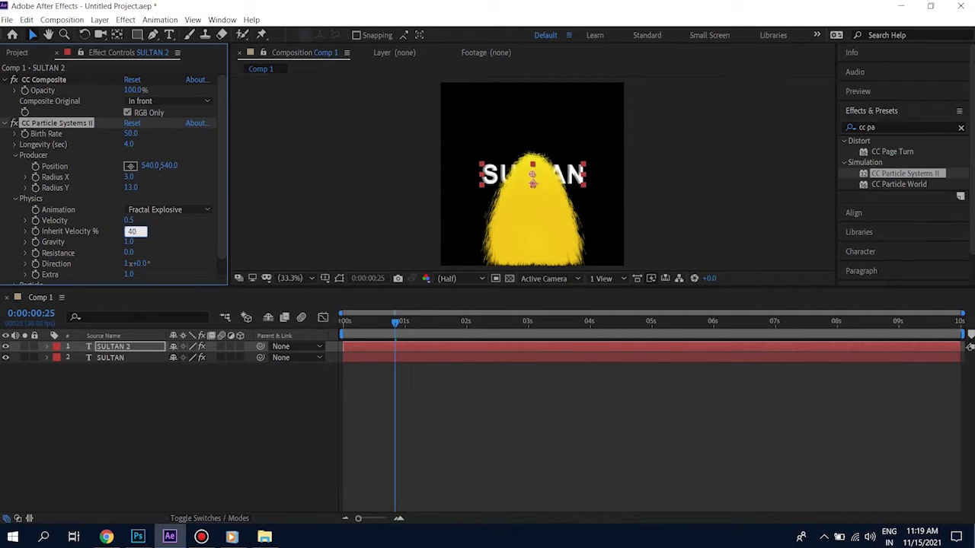
key("Tab")
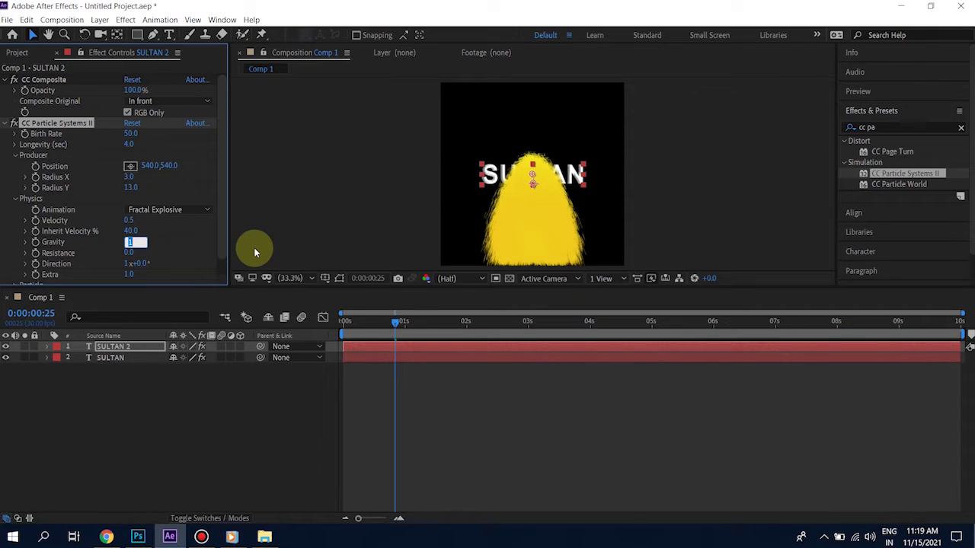
Step: Set the particle physics gravity to -0.3 and the resistance to 20
type("-0.3")
key("Tab")
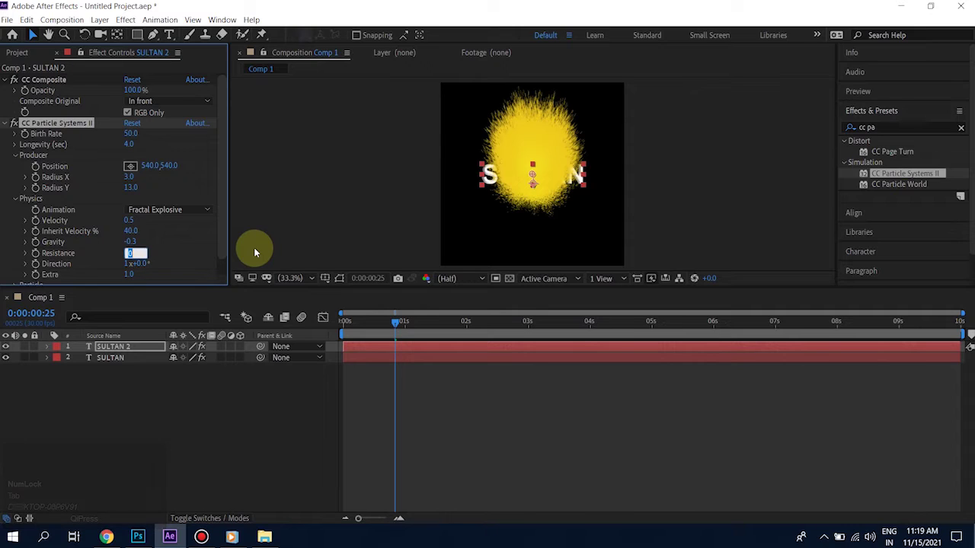
type("20")
key("Tab")
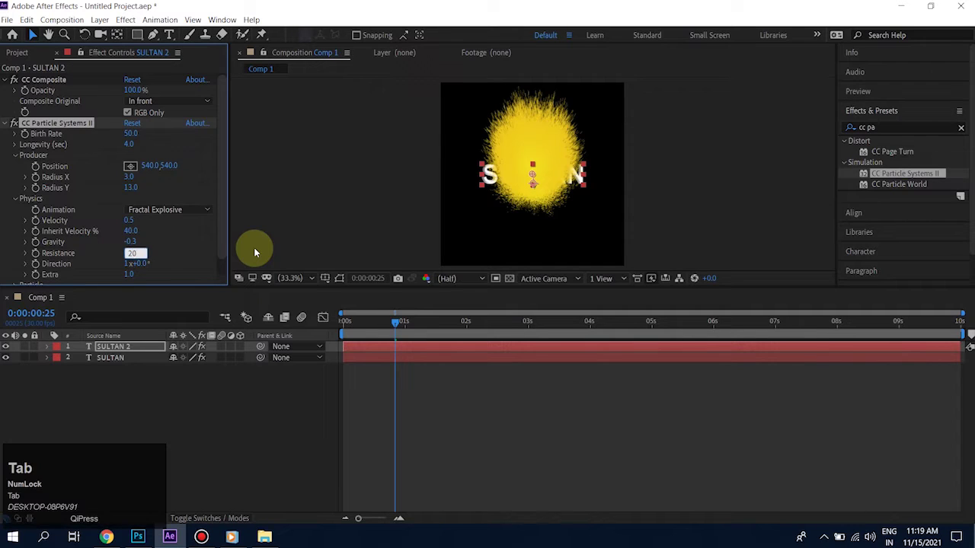
key("Tab")
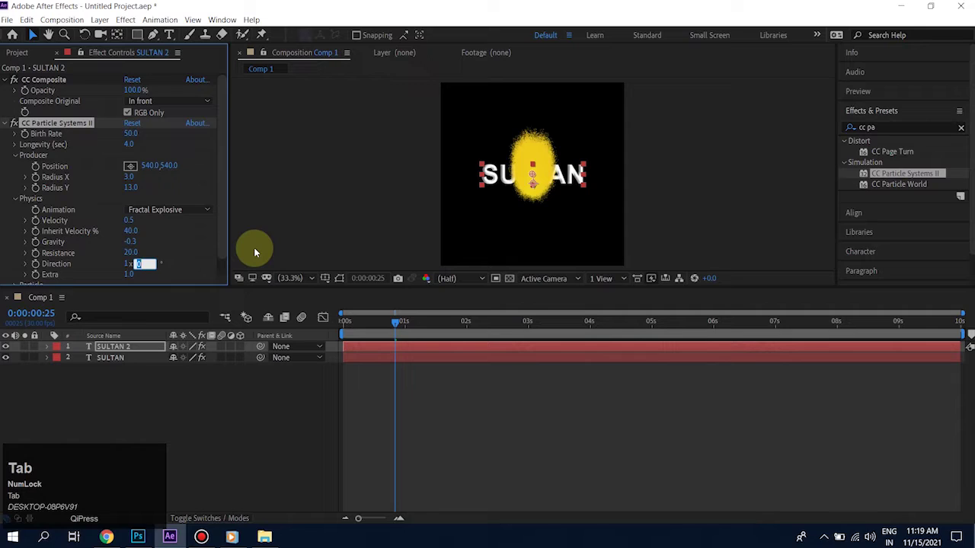
Step: Set the particle physics direction angle to -90° and the Extra value to 2
type("-9")
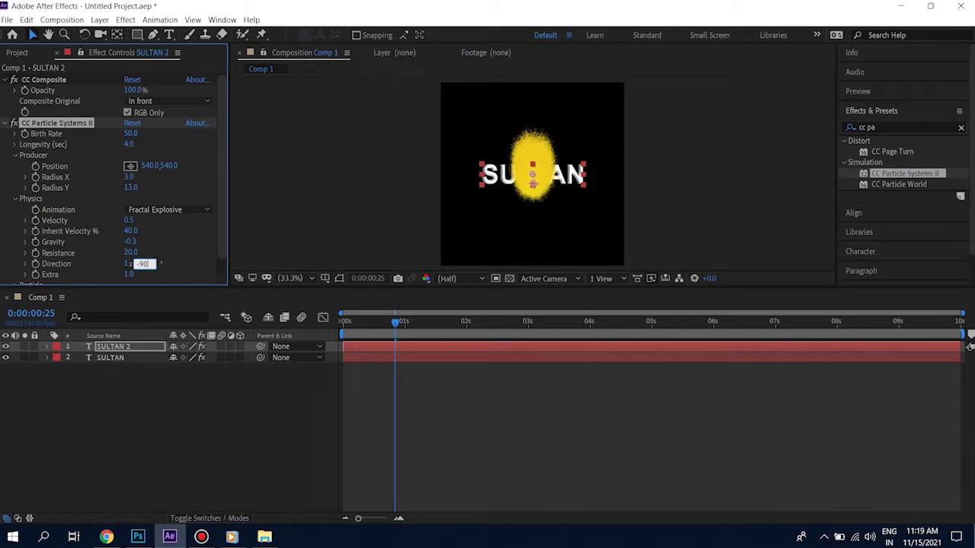
key("Tab")
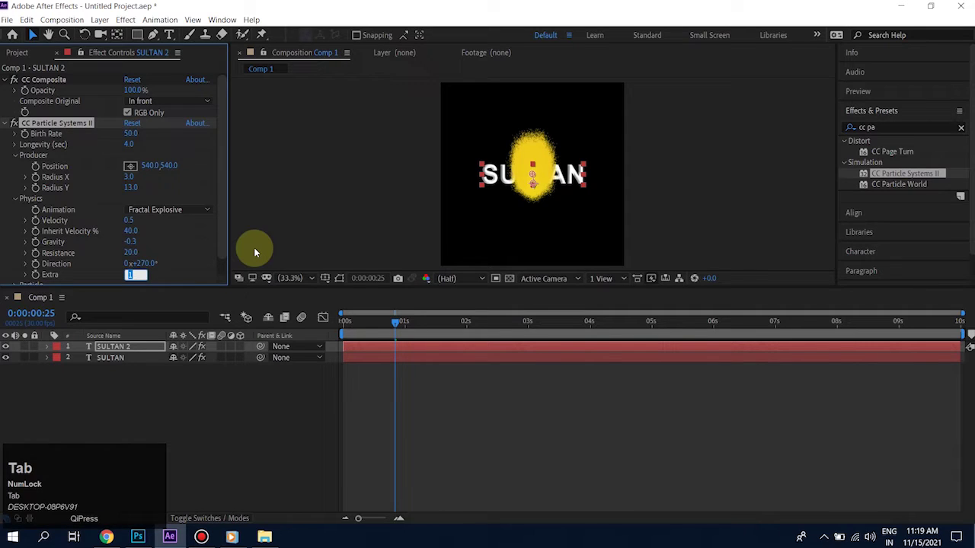
type("2")
key("Tab")
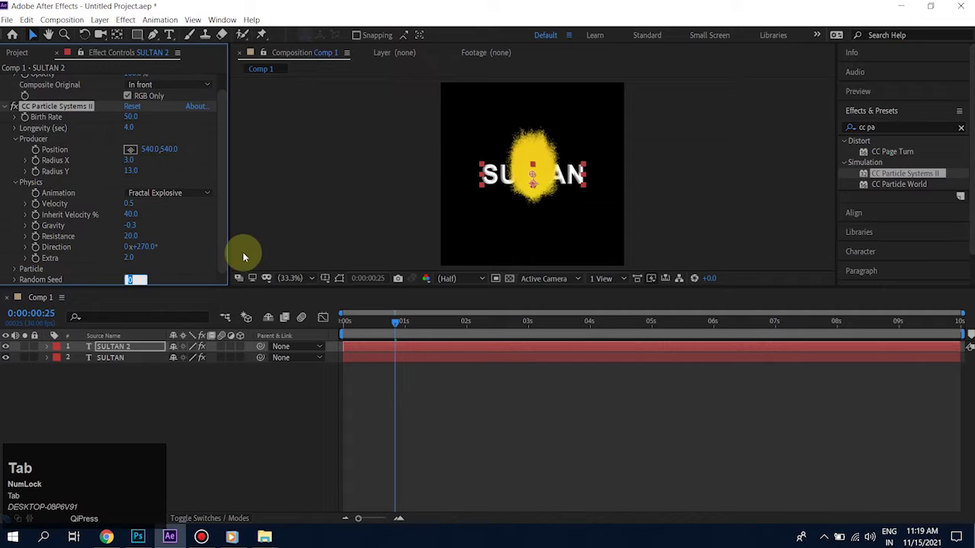
Step: At the start of the timeline, set the particle producer's Position X to 0 and enable keyframing for Position
left_click_drag(392, 323, 330, 322)
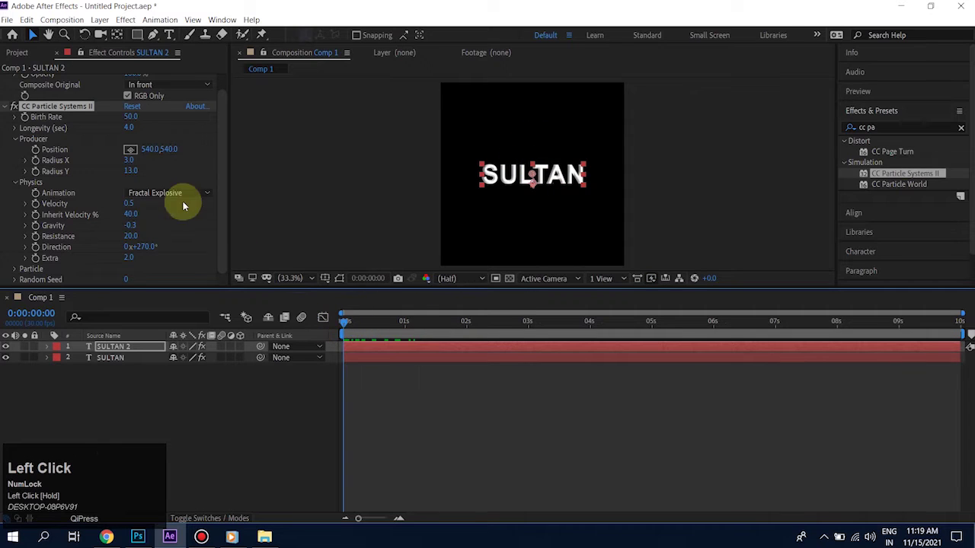
left_click_drag(152, 151, 13, 166)
left_click(144, 150)
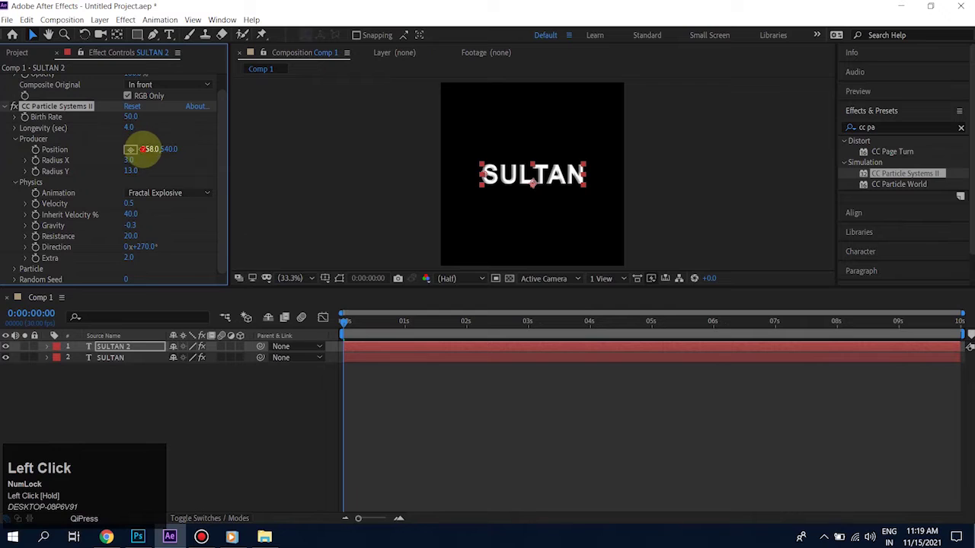
type("0")
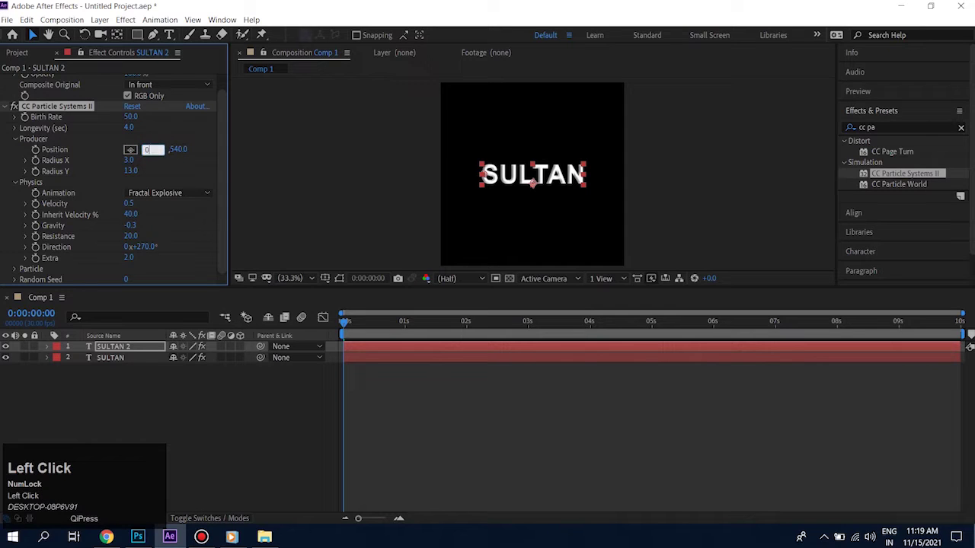
left_click(34, 150)
Step: Keyframe the producer's Position X to 1920 at 0:00:01:02 and scrub the timeline to preview the particle sweep
left_click_drag(344, 324, 410, 334)
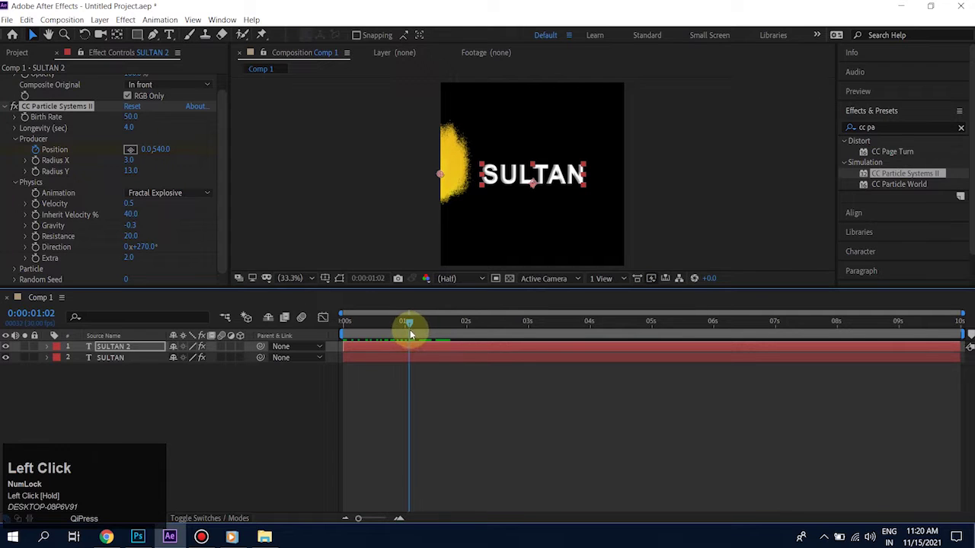
left_click(145, 149)
type("1920")
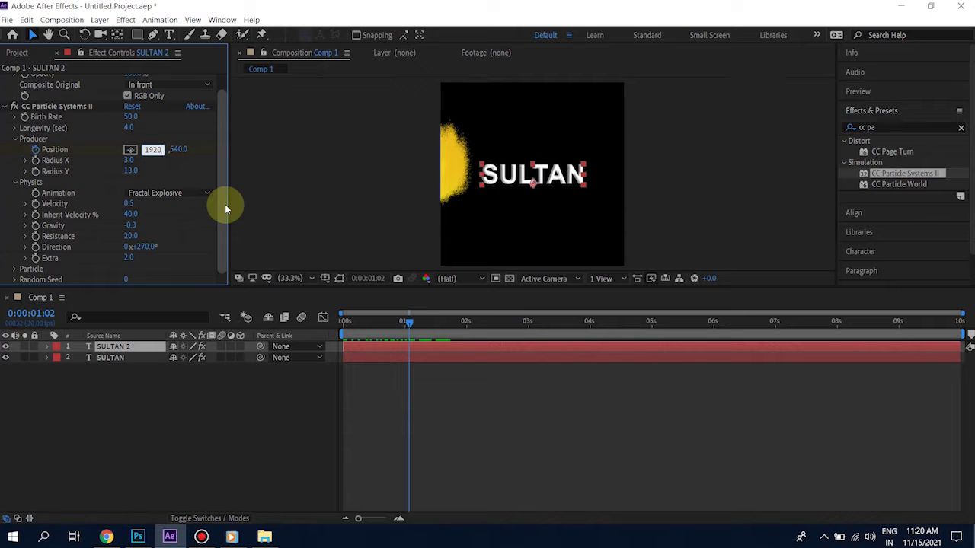
key("Return")
left_click_drag(409, 321, 456, 321)
left_click_drag(473, 320, 363, 326)
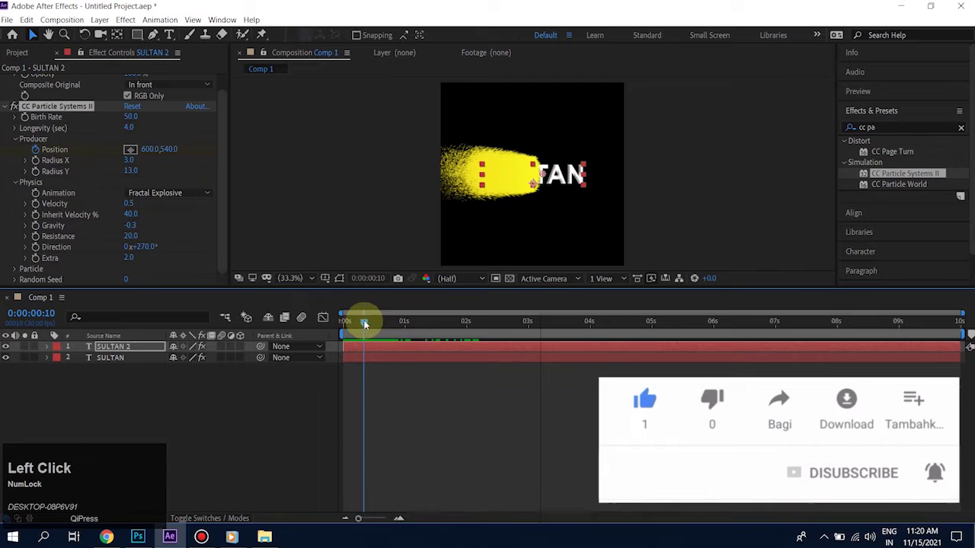
Step: In the particle settings, enable Source Alpha Inheritance and set Max Opacity to 22%
left_click_drag(226, 172, 226, 170)
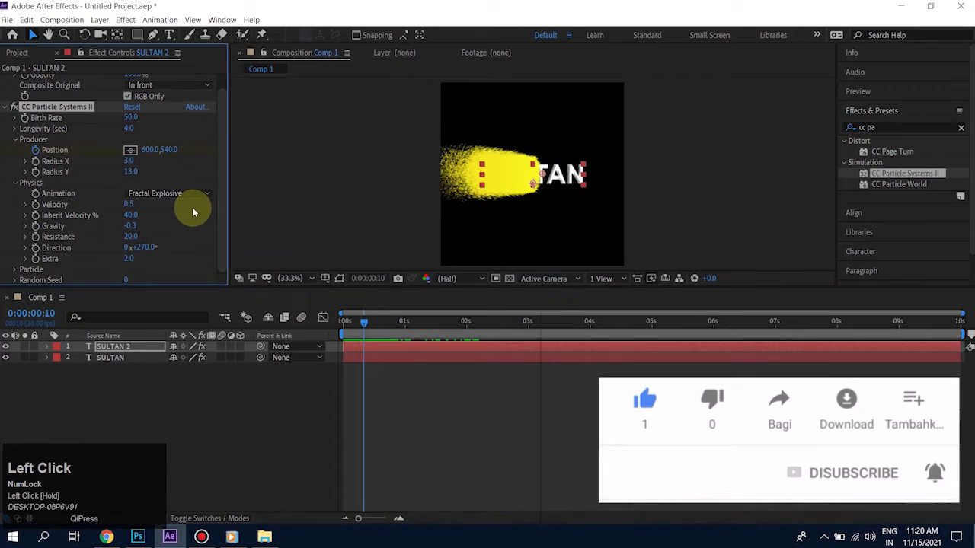
scroll(192, 213, "down", 1)
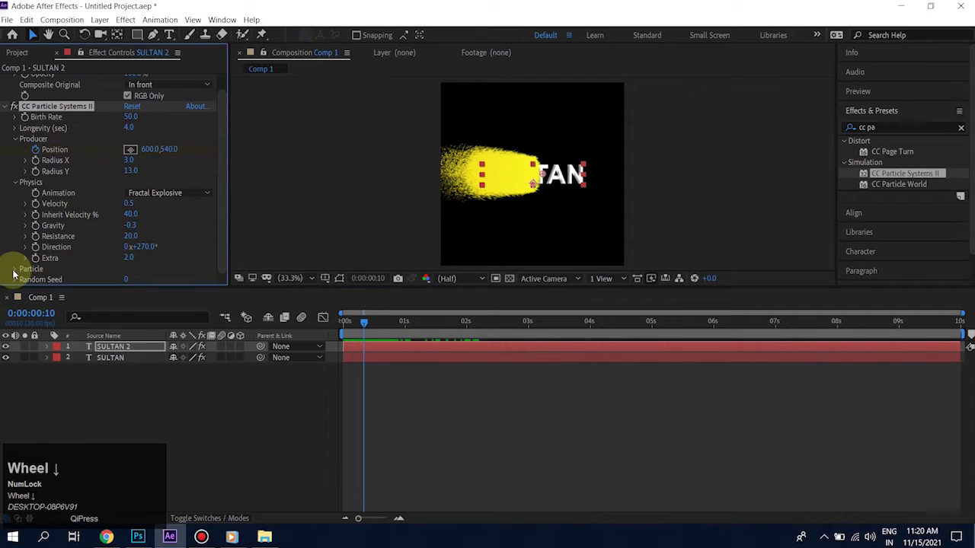
left_click(15, 269)
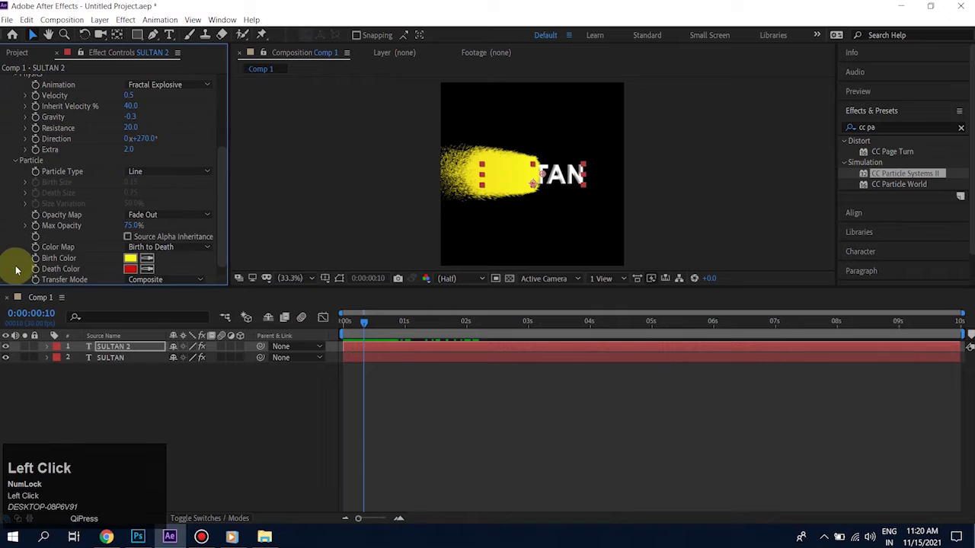
left_click(128, 237)
left_click(132, 227)
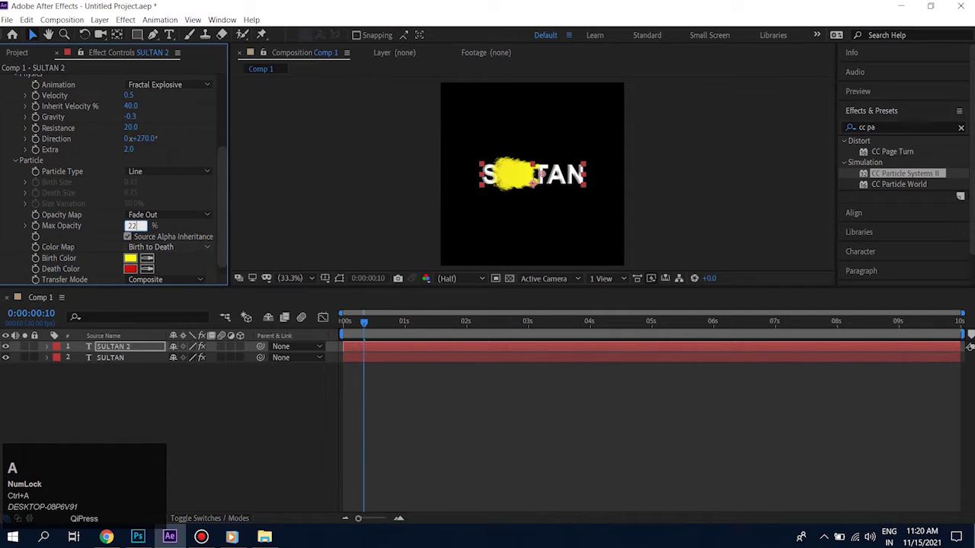
left_click(347, 347)
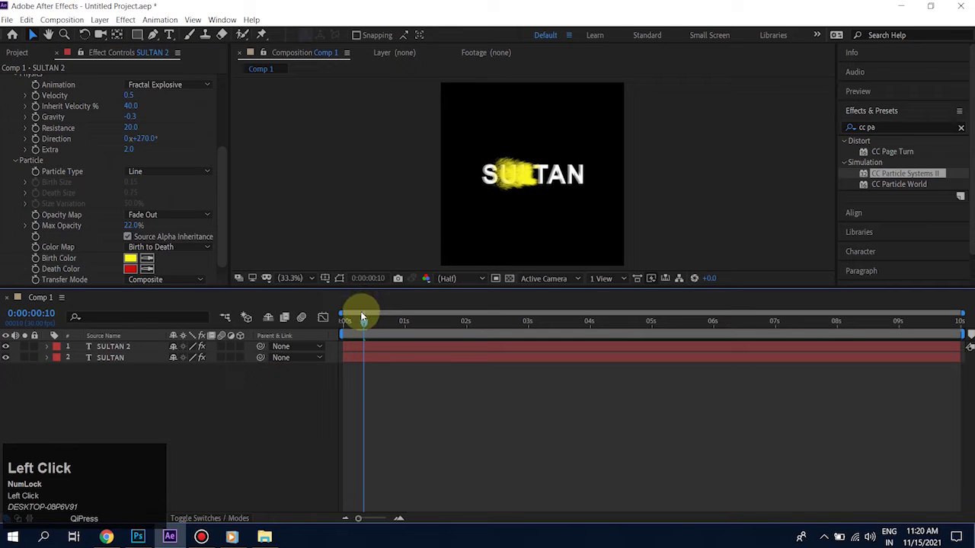
Step: At 0:00:00:12, sample the particles' birth color from the white text and magnify the composition view to 100%
left_click_drag(364, 321, 369, 350)
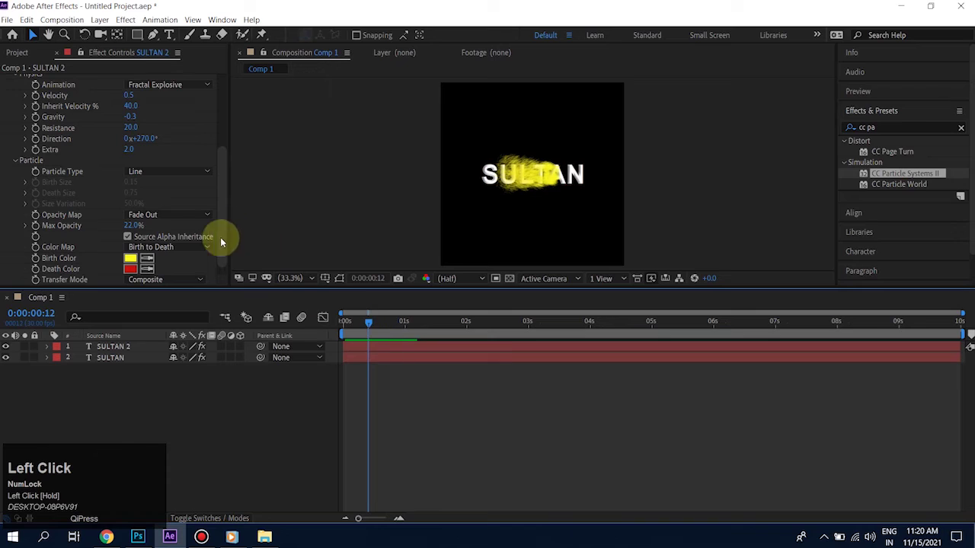
left_click(148, 260)
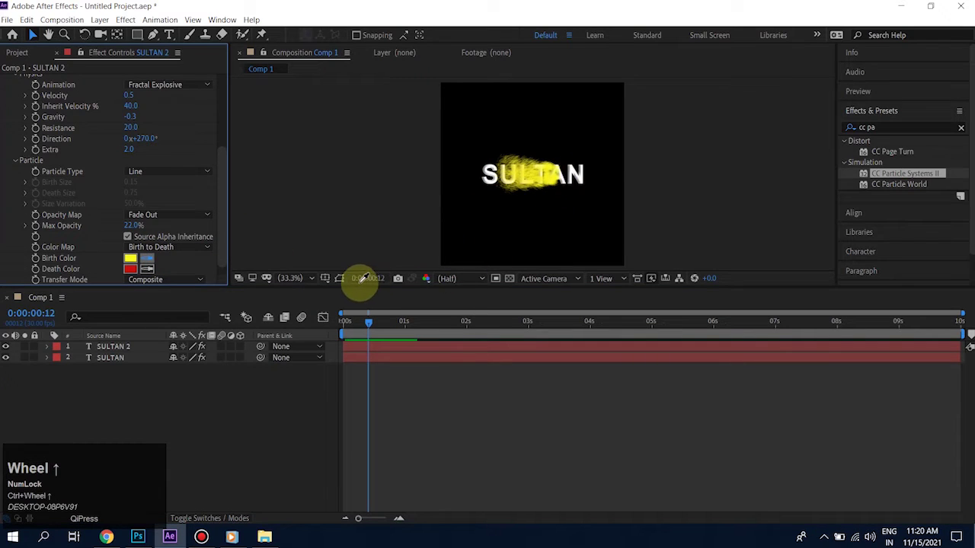
left_click(579, 174)
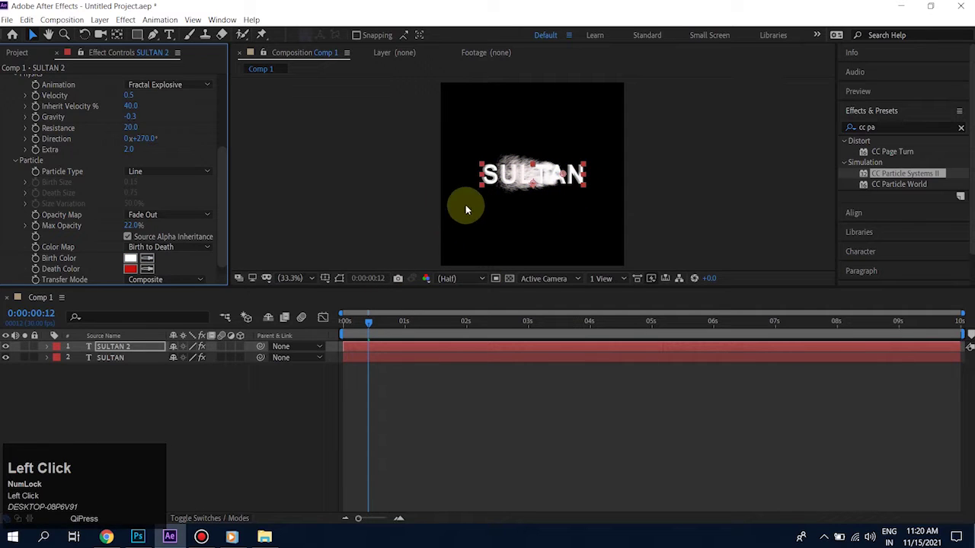
left_click(311, 278)
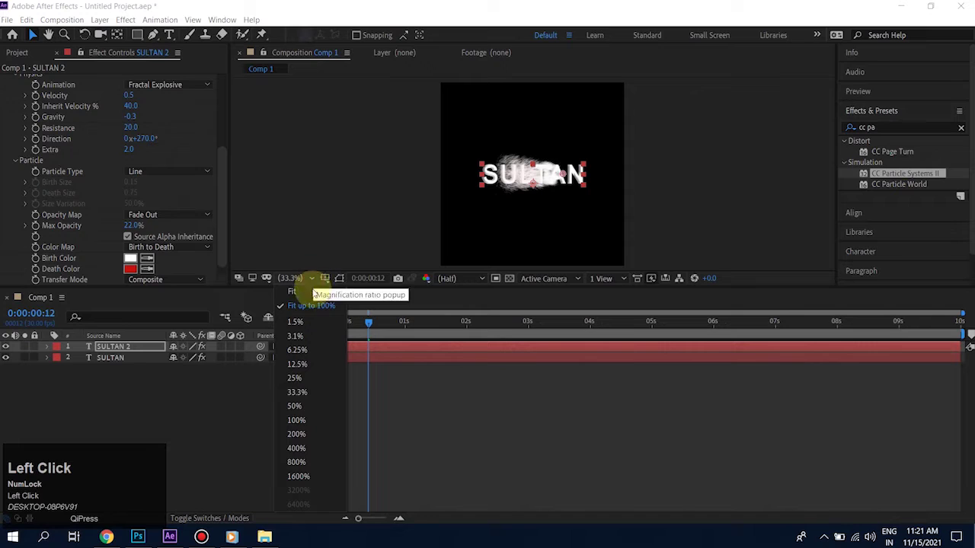
left_click(306, 420)
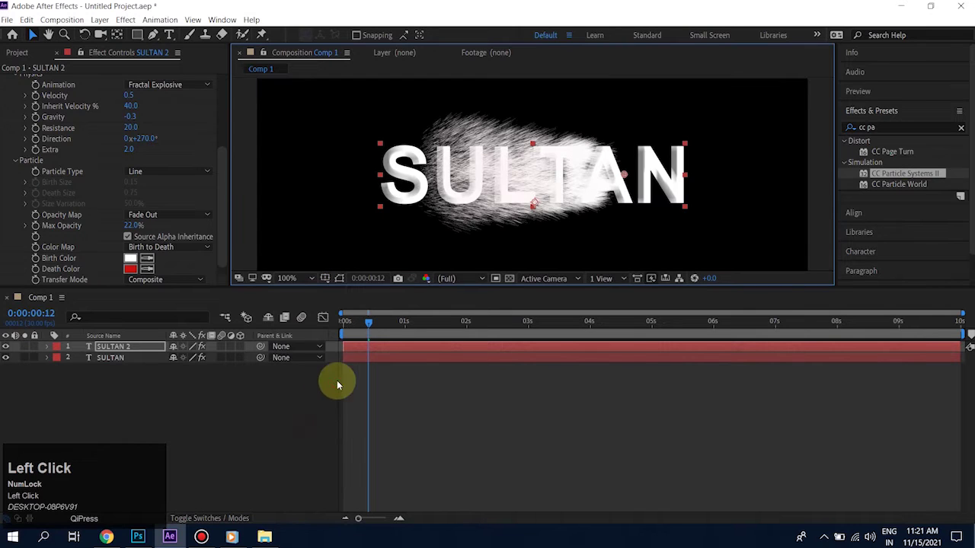
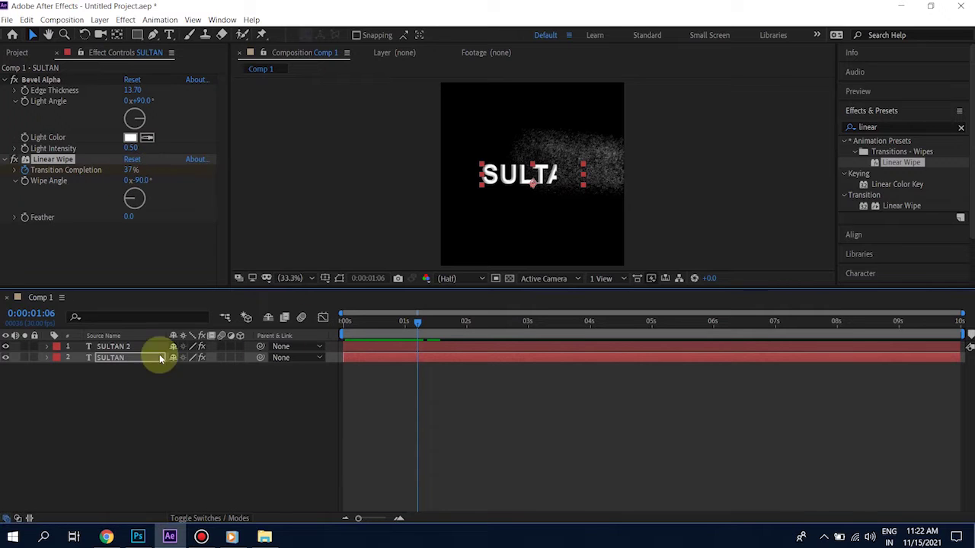
Step: Expand the original text layer and remove the Transition Completion keyframes from its Linear Wipe effect
left_click(45, 357)
left_click_drag(453, 376, 361, 383)
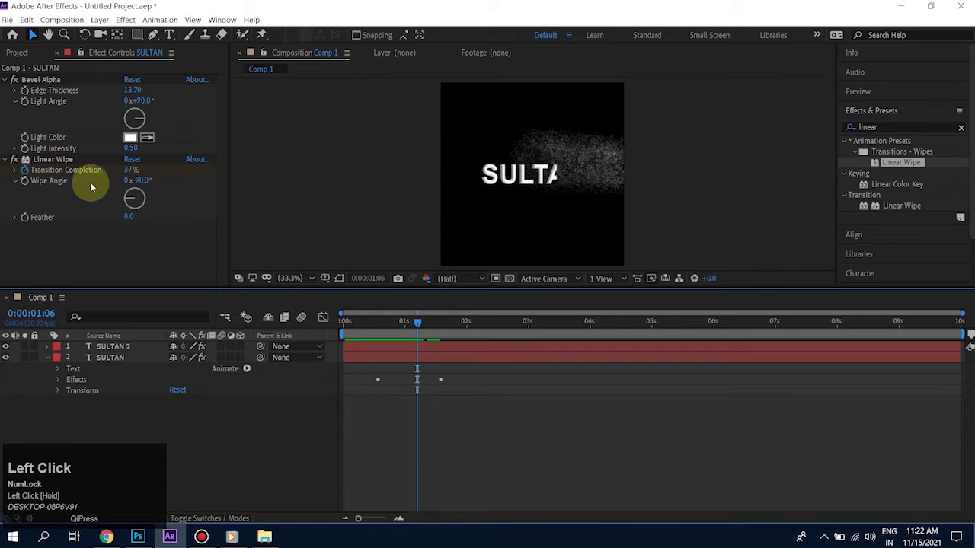
left_click(27, 172)
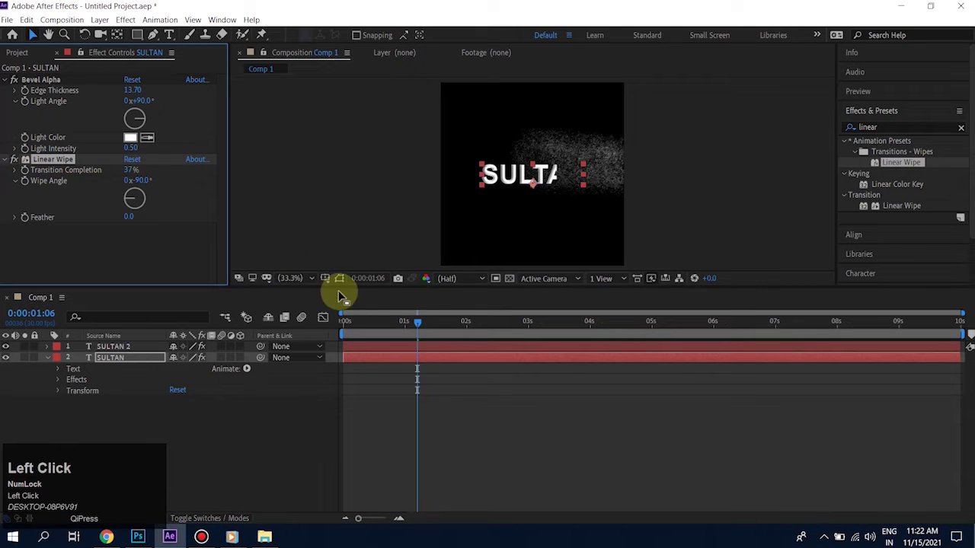
Step: Return the playhead to 0:00:00:00 and set the original text layer's Linear Wipe Transition Completion to 0%
left_click_drag(418, 322, 312, 326)
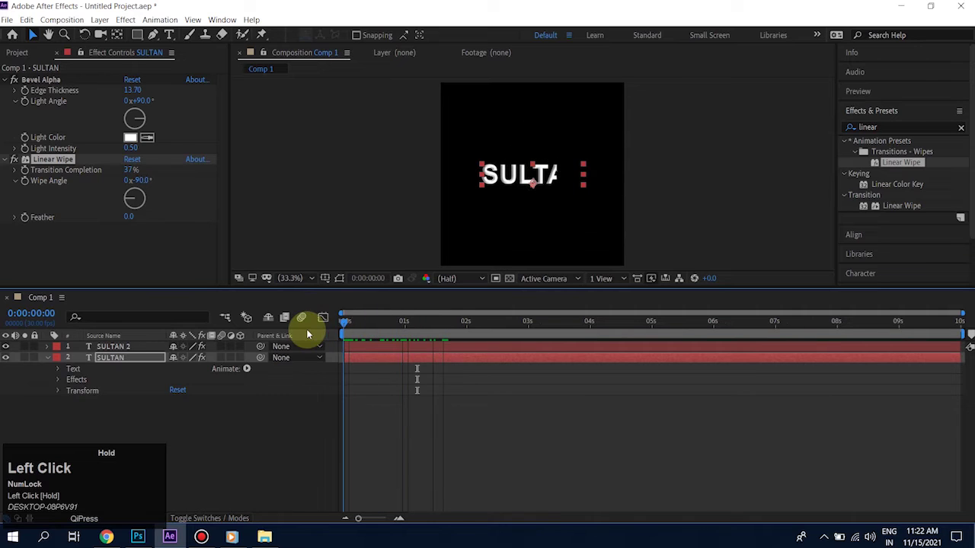
left_click(539, 213)
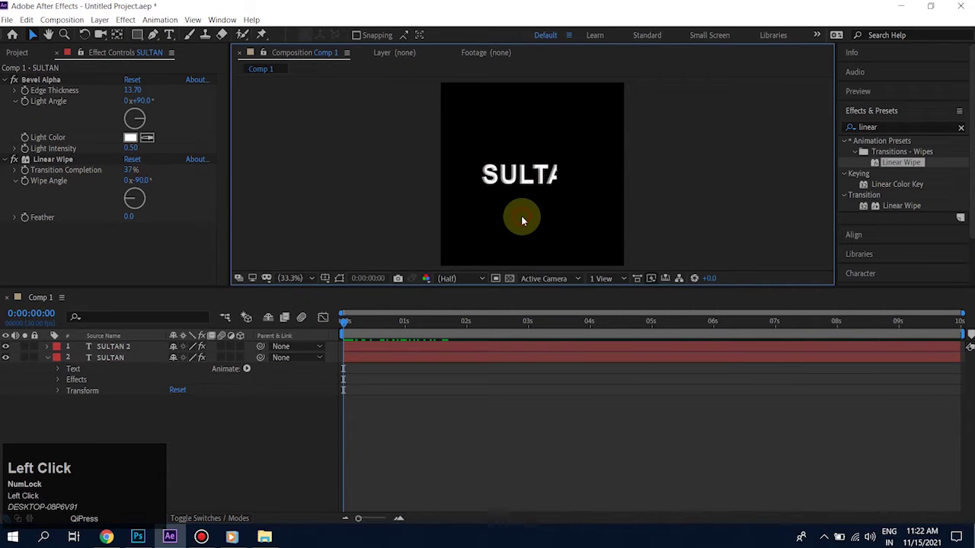
left_click_drag(344, 322, 340, 342)
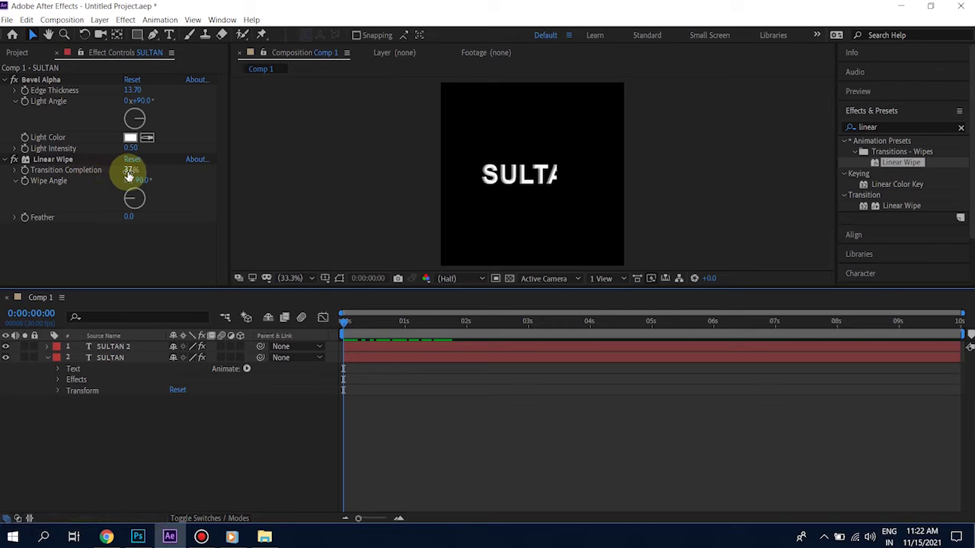
left_click_drag(131, 175, 19, 189)
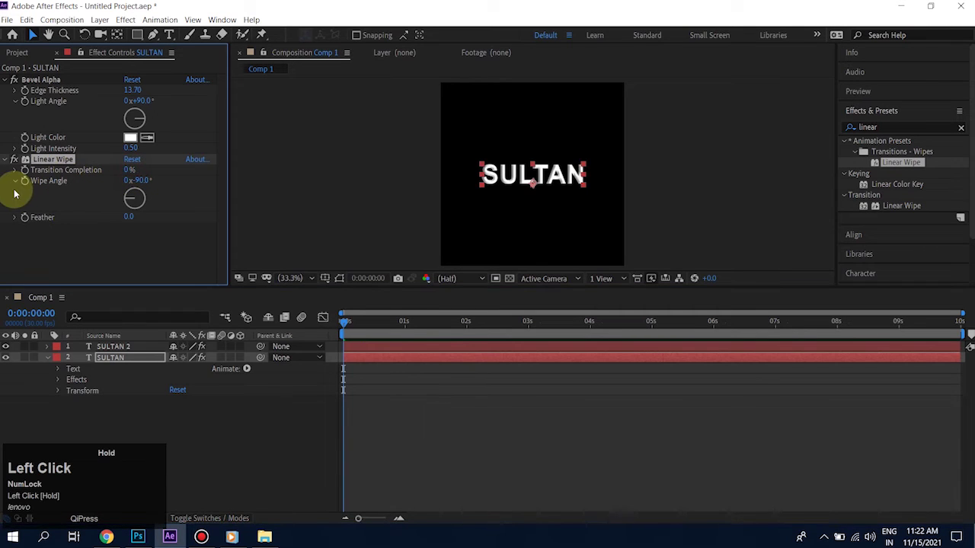
mouse_move(350, 325)
left_mouse_down()
mouse_move(417, 326)
mouse_move(345, 339)
mouse_move(337, 330)
left_mouse_up()
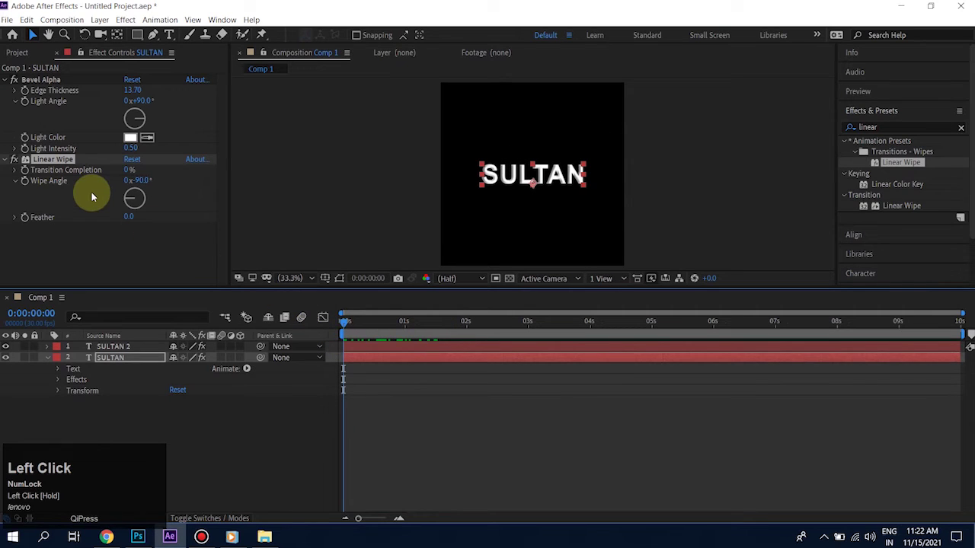
Step: Set the original text layer's Linear Wipe to a Wipe Angle of 90° and a Feather of 50
left_click(141, 182)
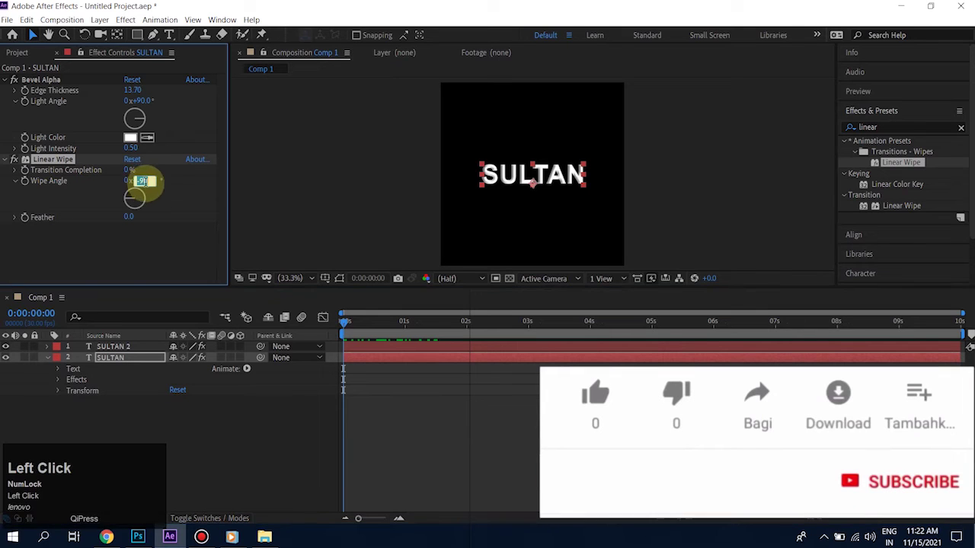
type("90")
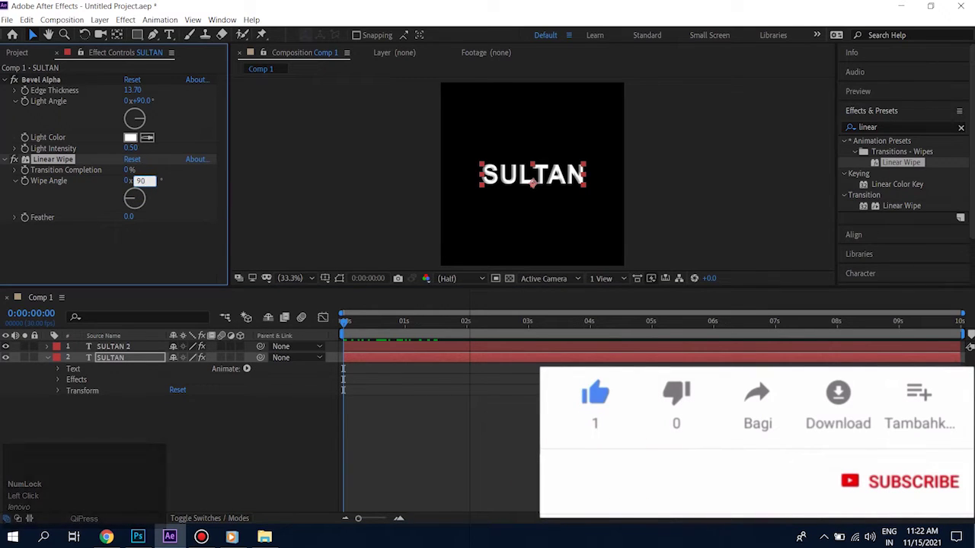
left_click(193, 261)
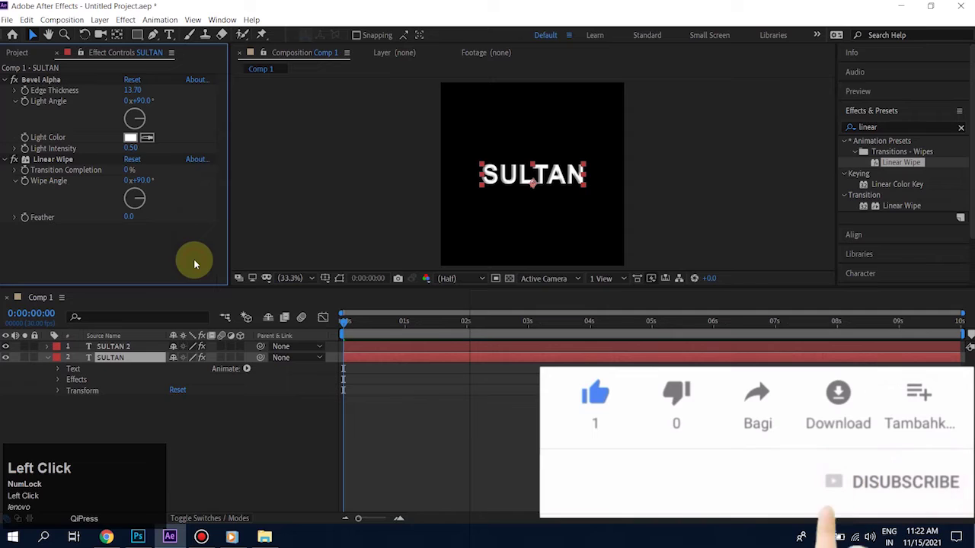
left_click(129, 219)
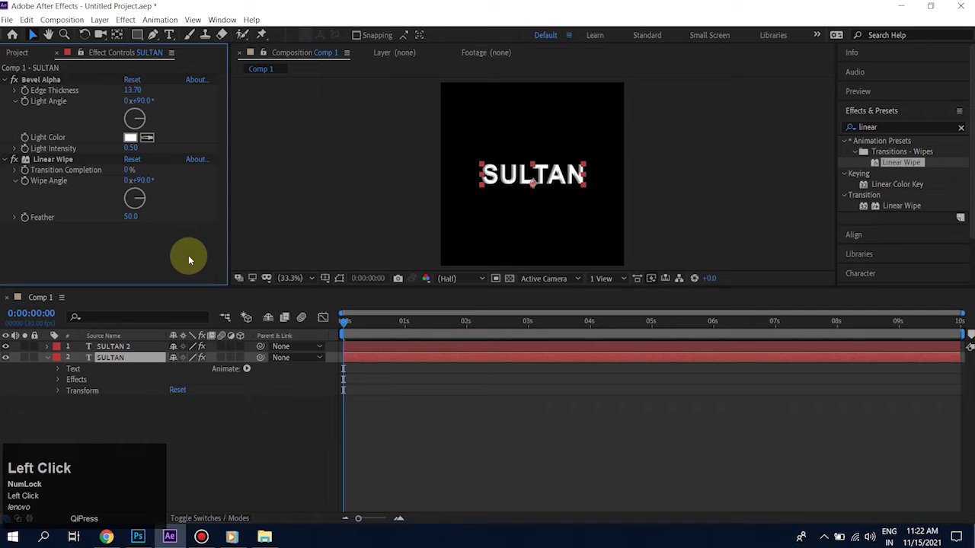
Step: With the playhead at 0:00:00:00, start keyframing the original text layer's Linear Wipe Transition Completion at 0%
left_click(345, 325)
left_click_drag(345, 325, 372, 348)
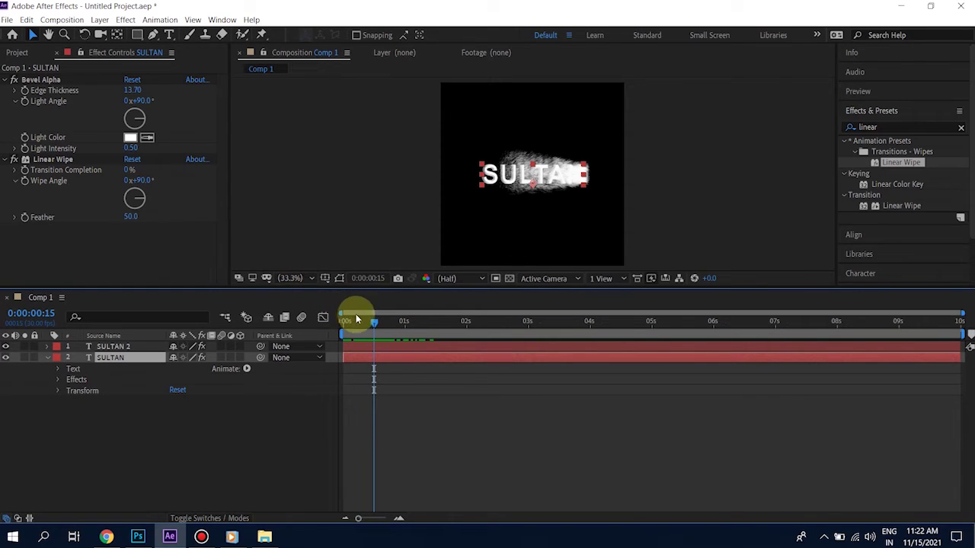
left_click_drag(373, 324, 338, 319)
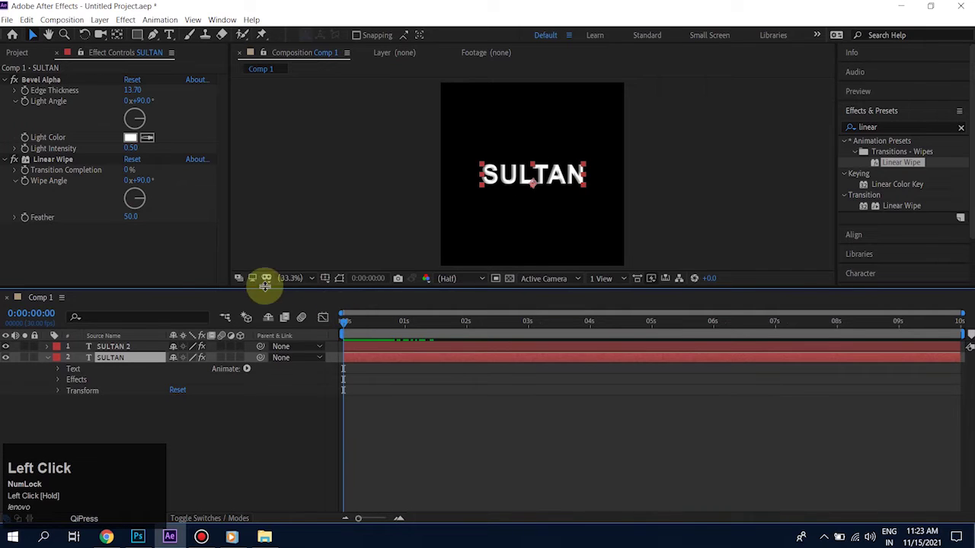
left_click(25, 176)
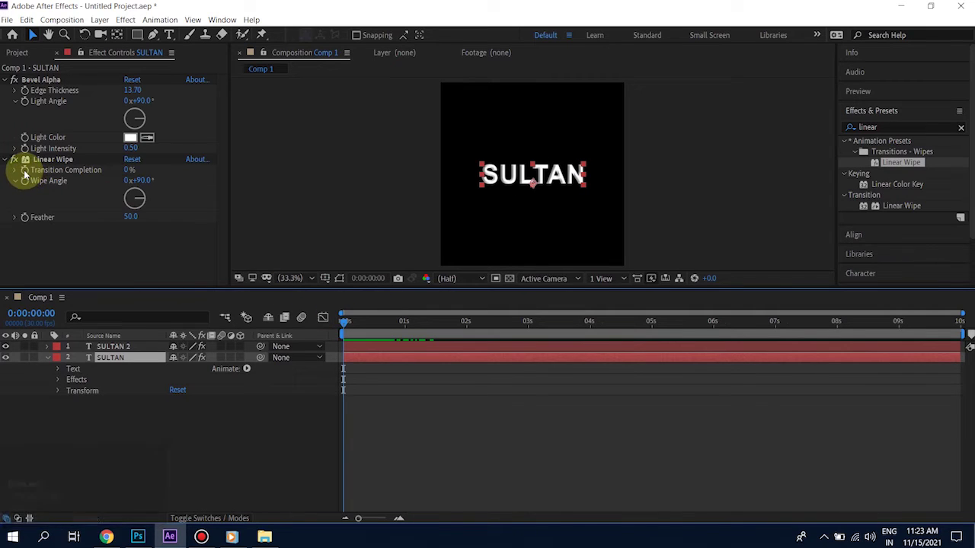
Step: Reveal the particle layer's keyframes and, at its second keyframe (0:00:01:02), set the original text's Linear Wipe Transition Completion to 100%
left_click(47, 346)
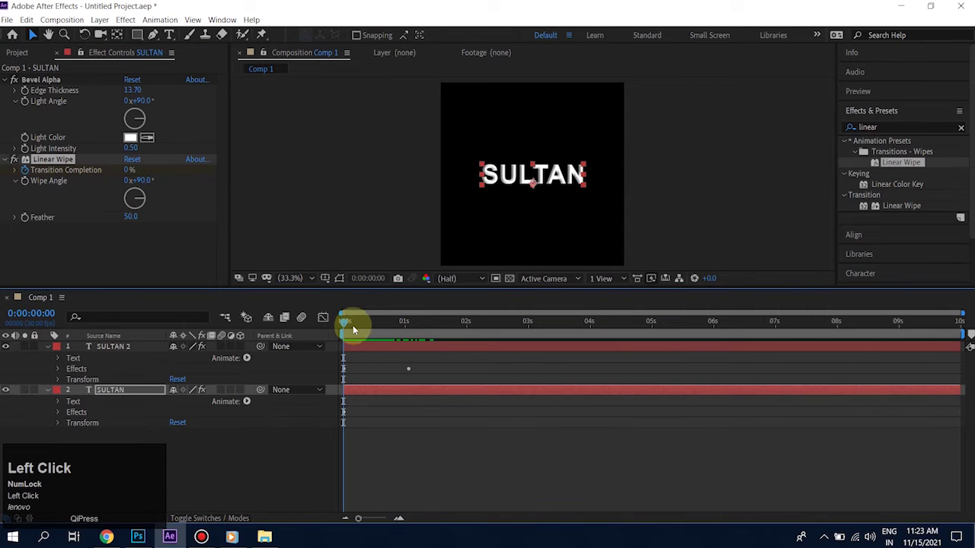
left_click_drag(344, 324, 410, 343)
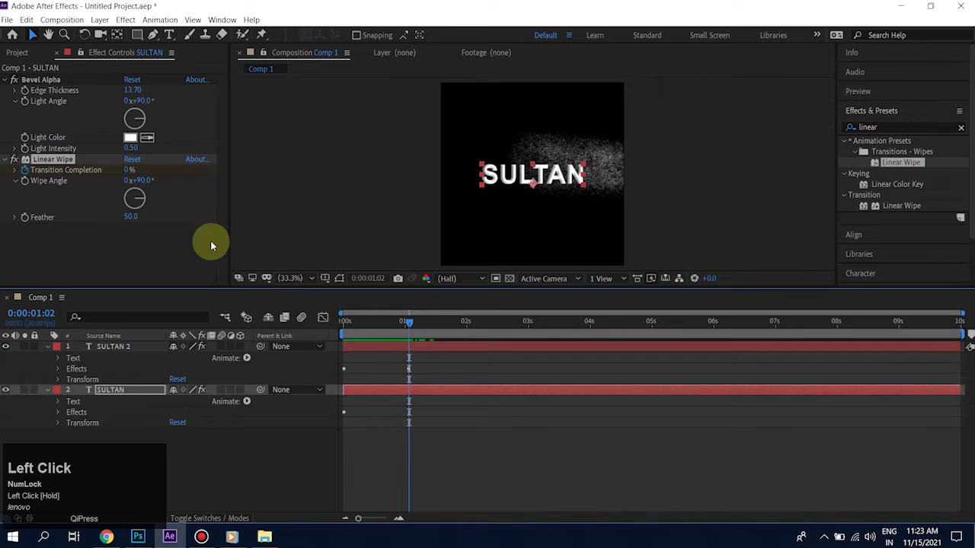
left_click_drag(127, 176, 279, 190)
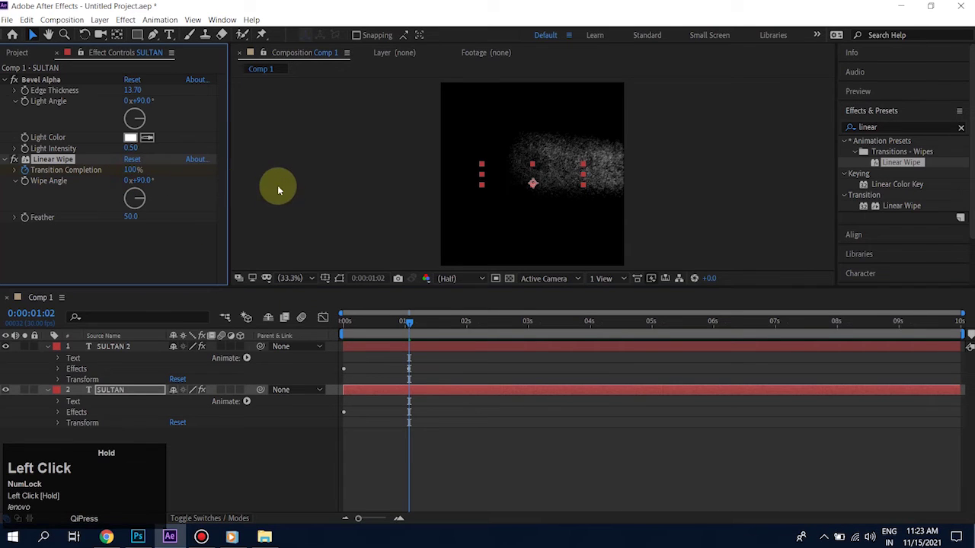
left_click_drag(410, 323, 385, 336)
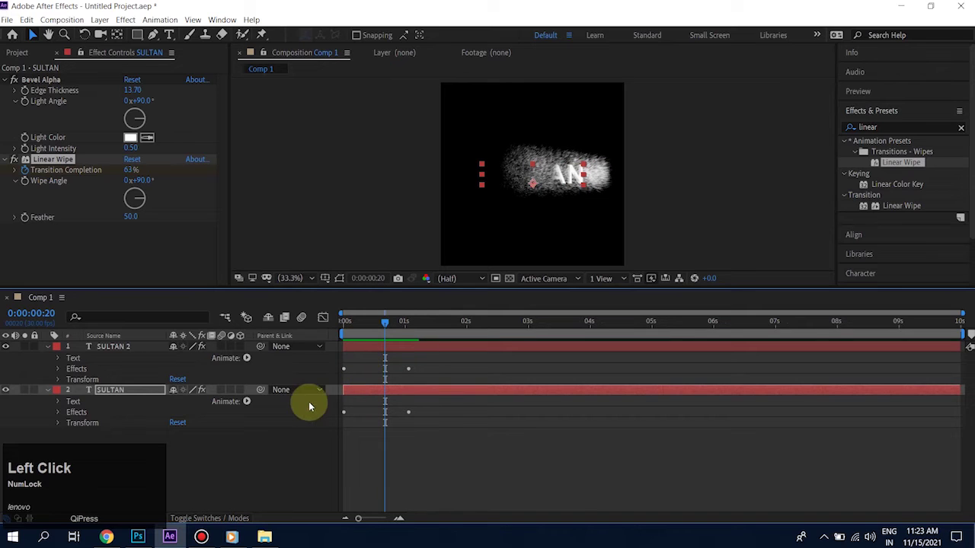
Step: Collapse both text layers, enable motion blur on each, and leave the composition-wide motion blur off
left_click(48, 347)
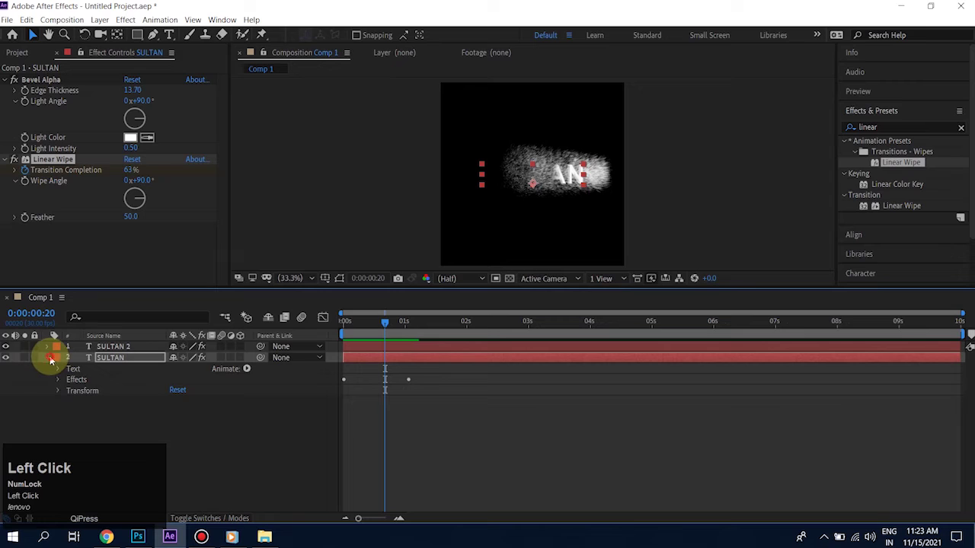
left_click(218, 357)
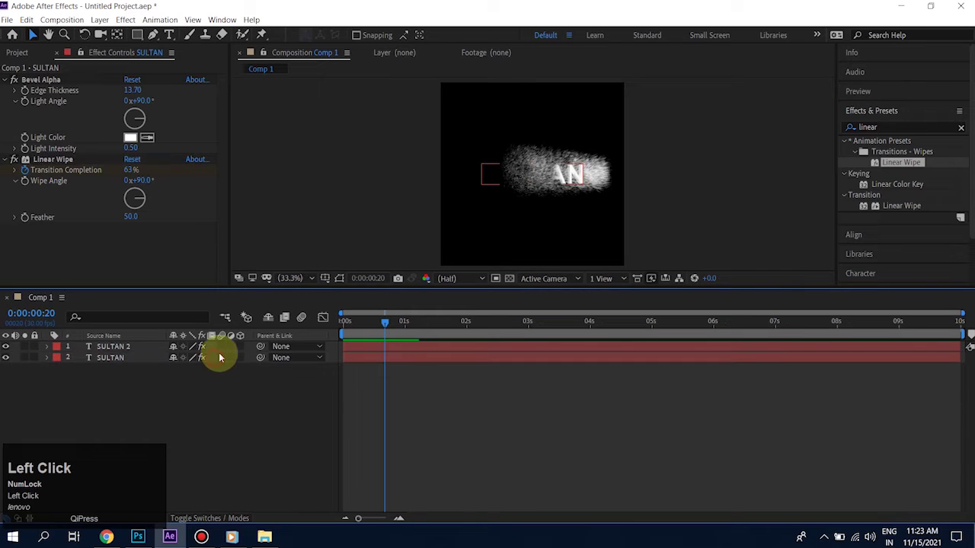
left_click(222, 348)
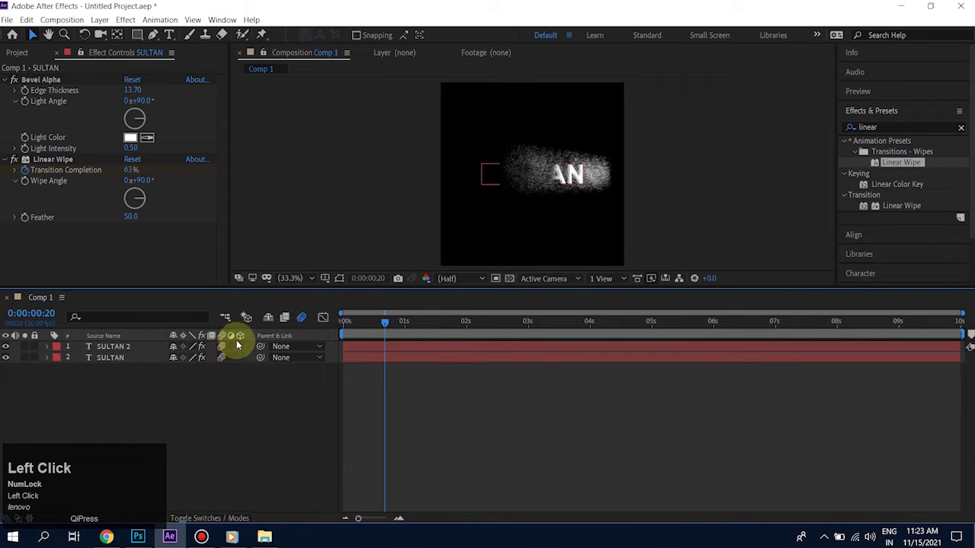
left_click(301, 319)
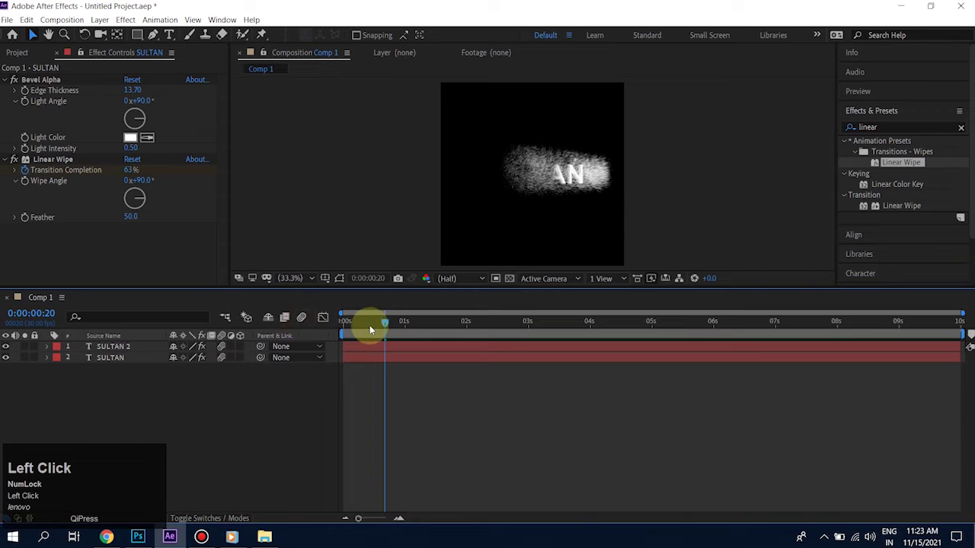
left_click_drag(365, 322, 350, 351)
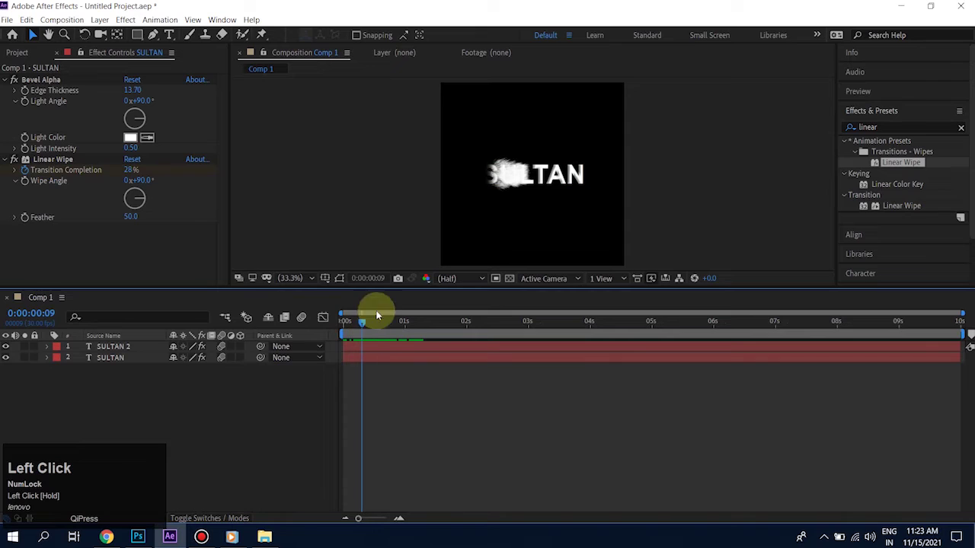
Step: Find the Turbulent Displace effect and apply it to the duplicated text layer with the particles
left_click(873, 127)
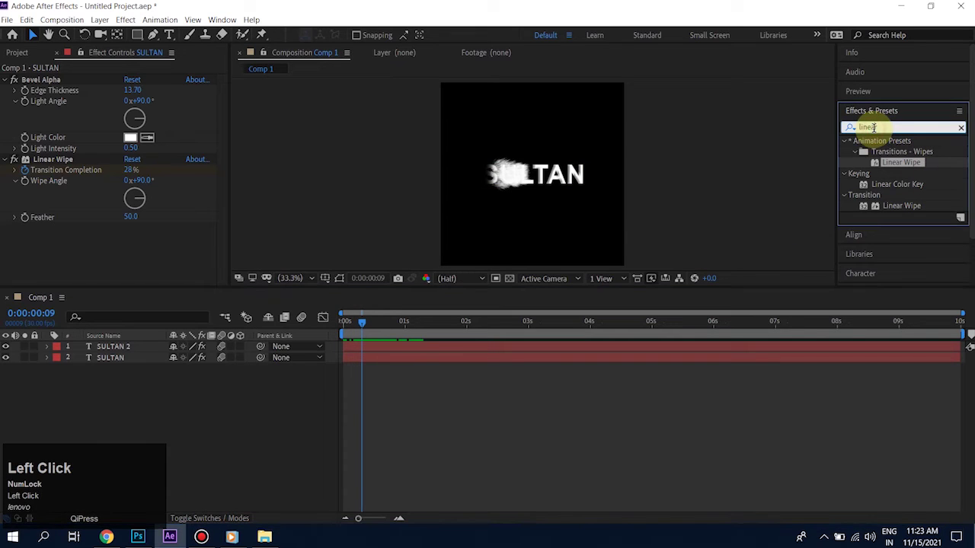
key("ctrl+a")
type("tur")
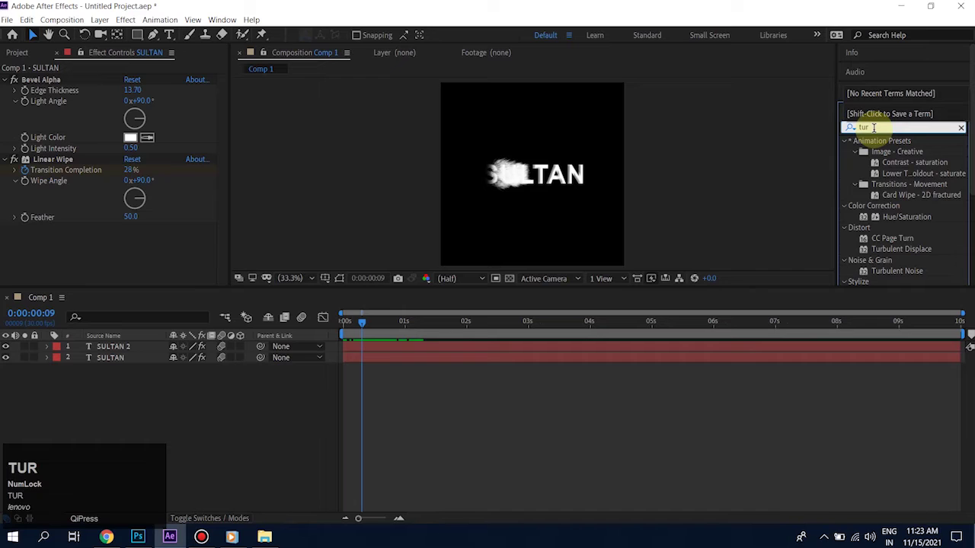
type("b")
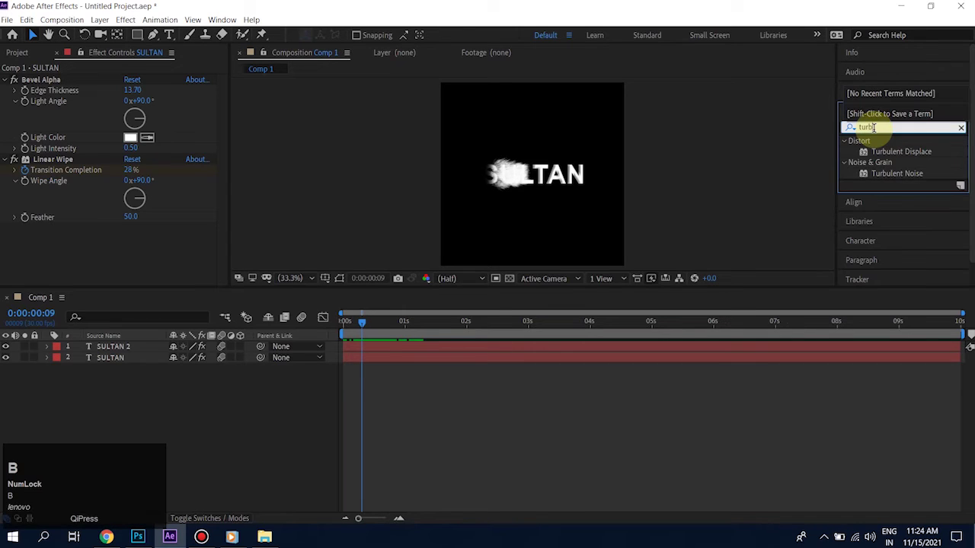
left_click_drag(914, 155, 149, 343)
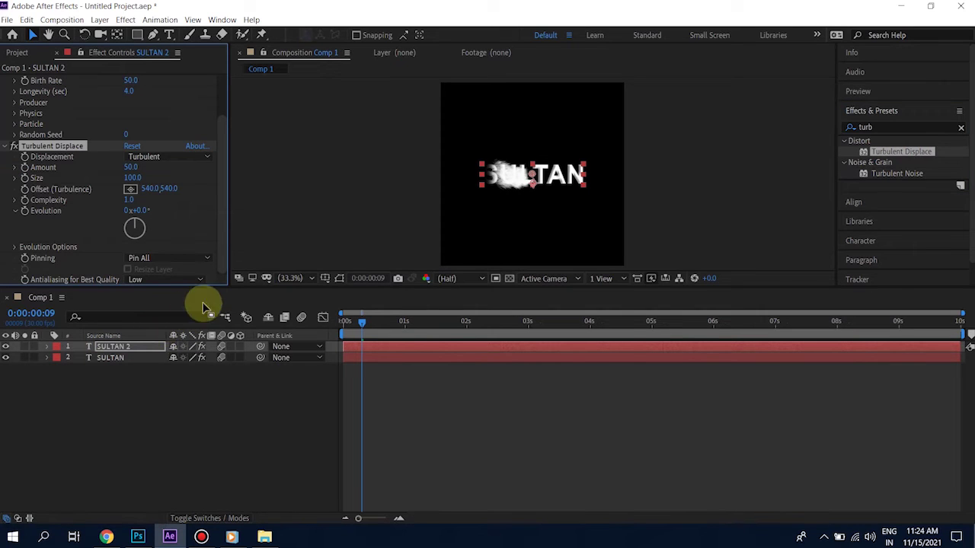
Step: Set the Turbulent Displace Amount to 30 and its Complexity to 3
left_click(128, 167)
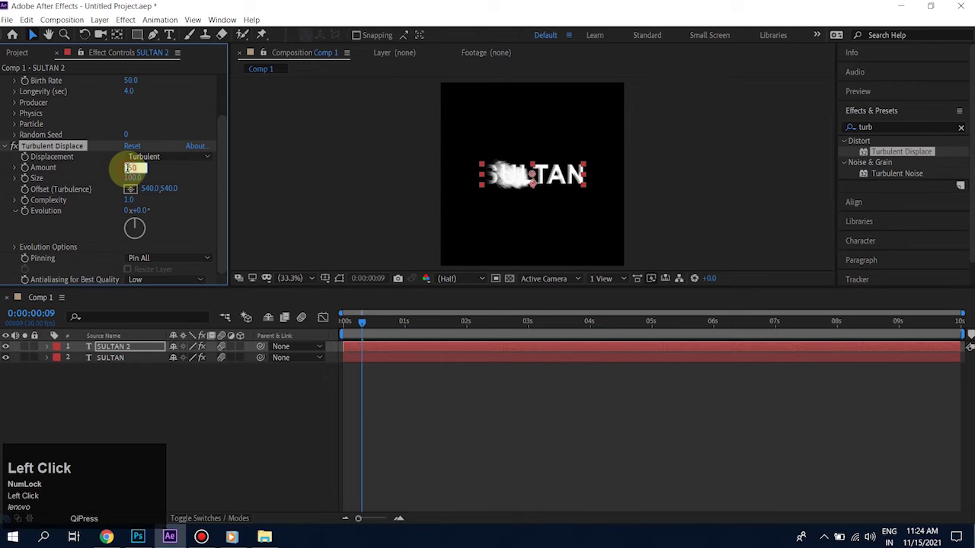
type("30")
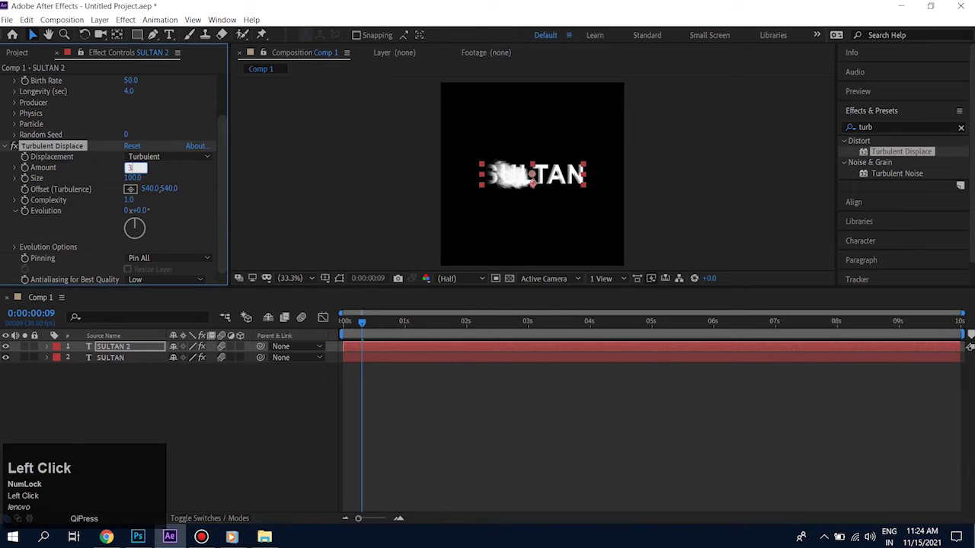
left_click(128, 199)
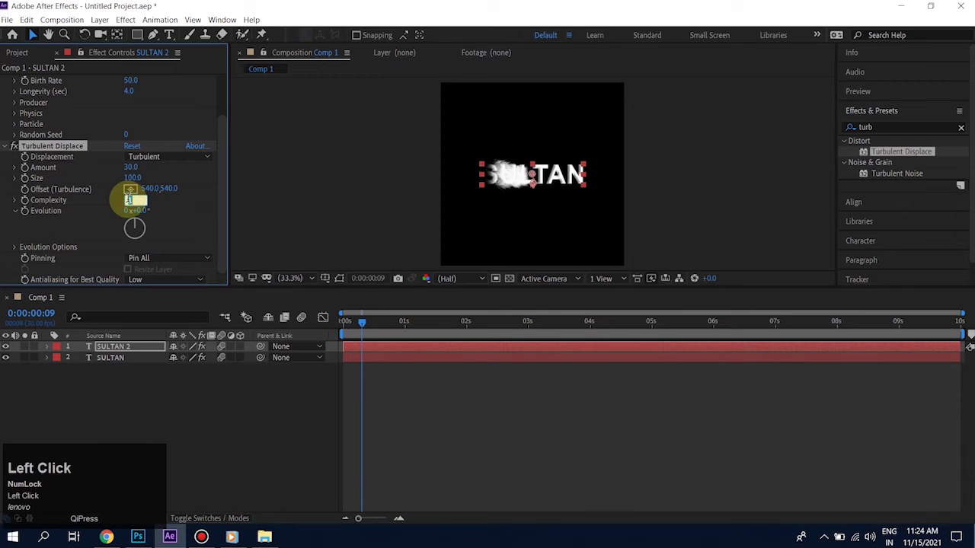
left_click(175, 220)
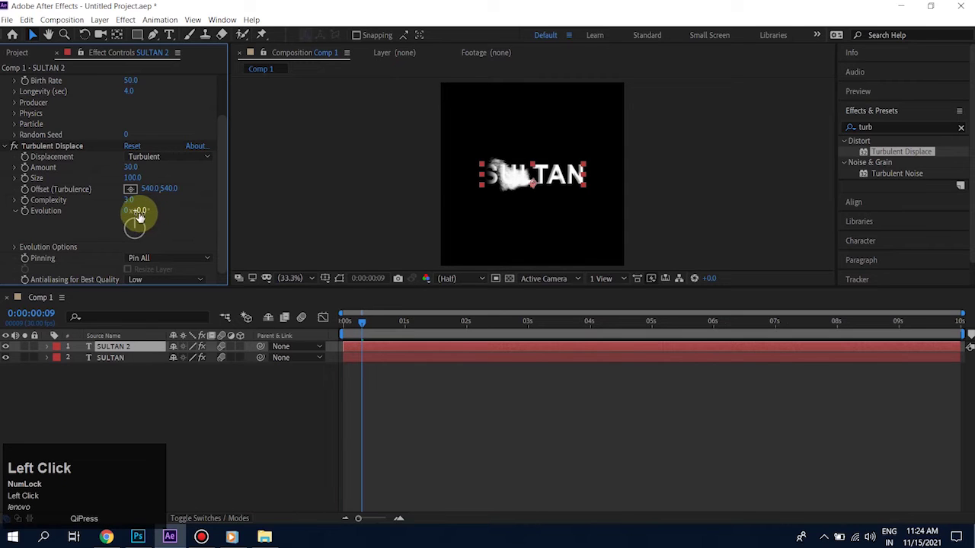
Step: Set the Evolution angle of the Turbulent Displace effect to 24°
left_click_drag(140, 210, 160, 211)
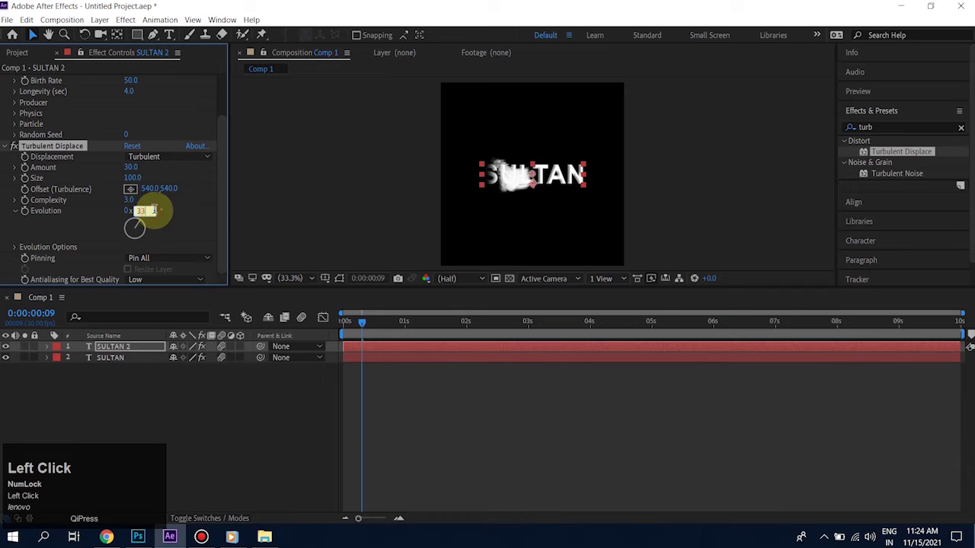
key("BackSpace")
type("24")
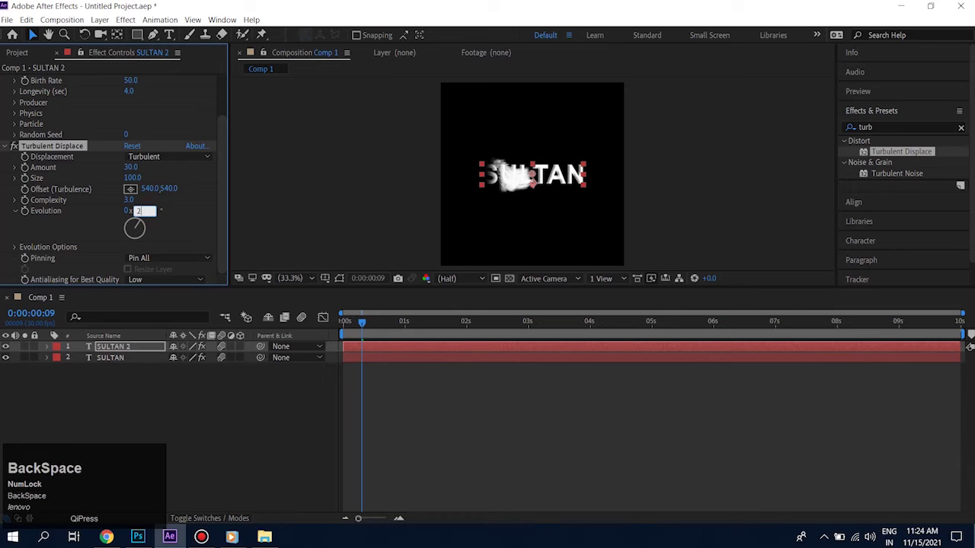
left_click(170, 218)
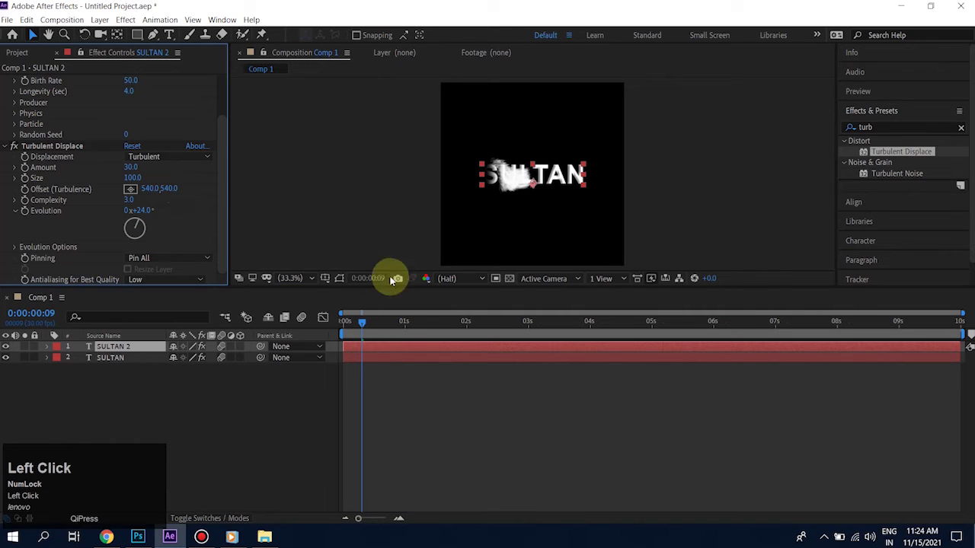
Step: Magnify the composition view to 100% and preview the particle text animation from 0:00:00:00
left_click_drag(363, 334, 393, 350)
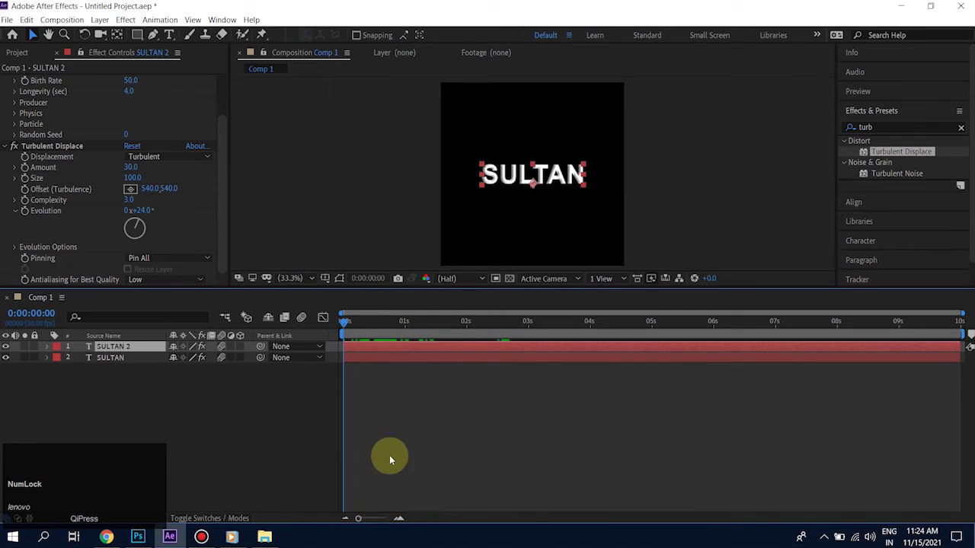
left_click(295, 278)
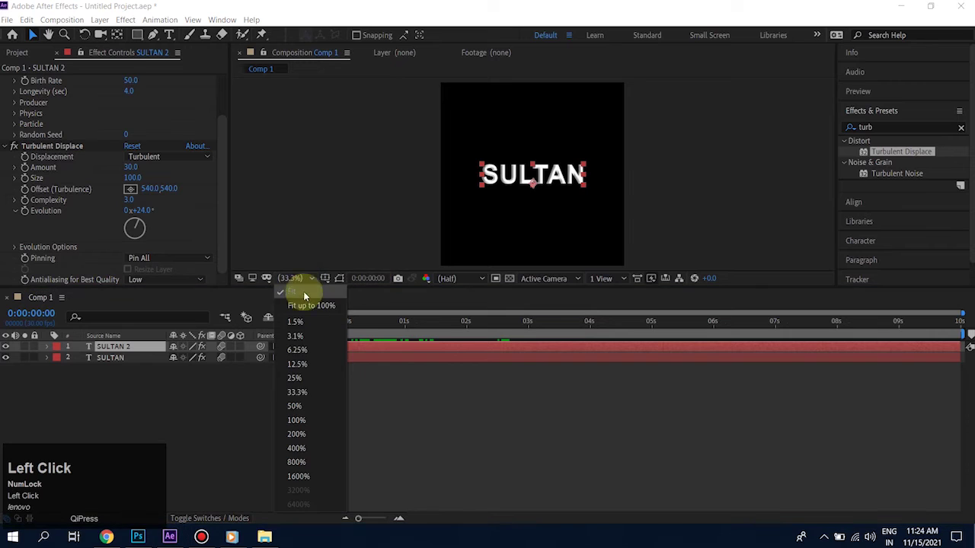
left_click(301, 420)
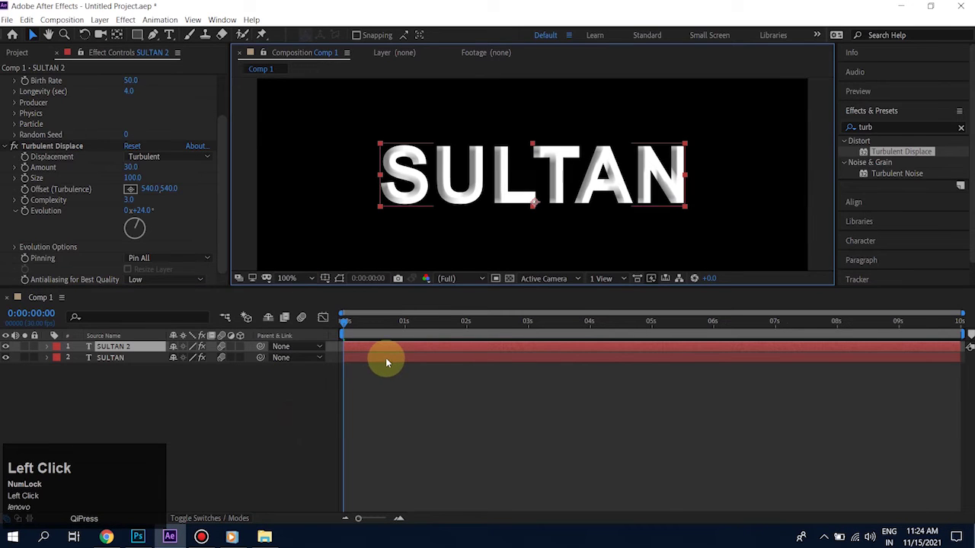
key("space")
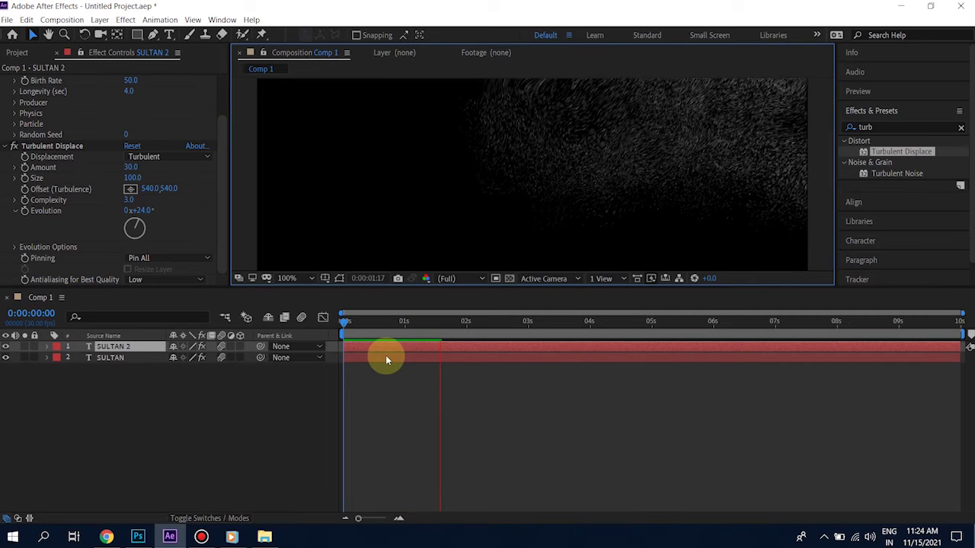
key("space")
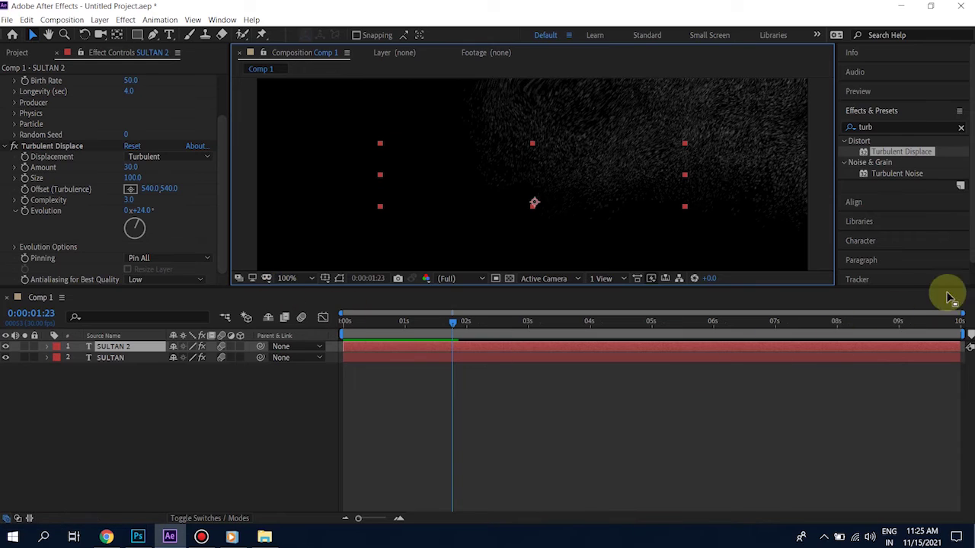
Step: Trim the out points of both text layers to 0:00:01:26
left_click(459, 323)
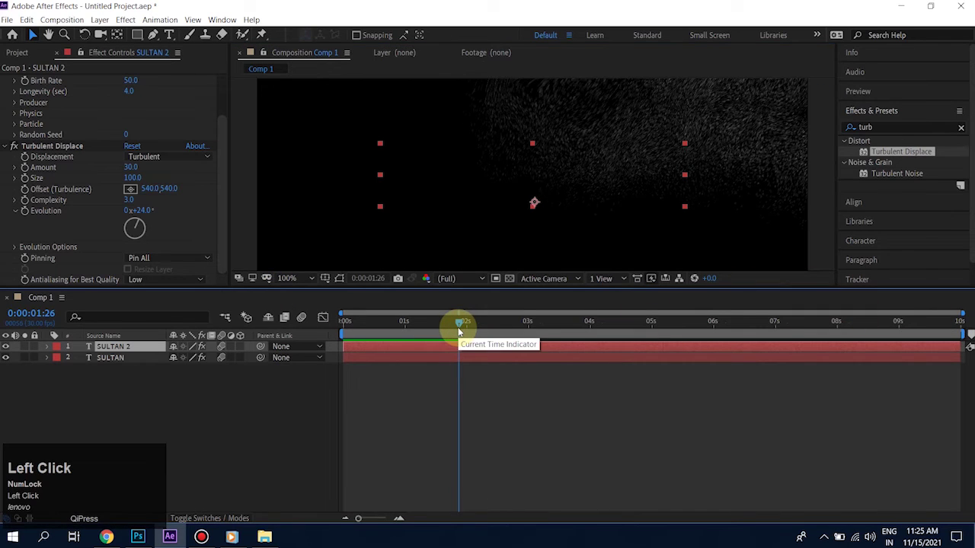
left_click_drag(182, 410, 157, 345)
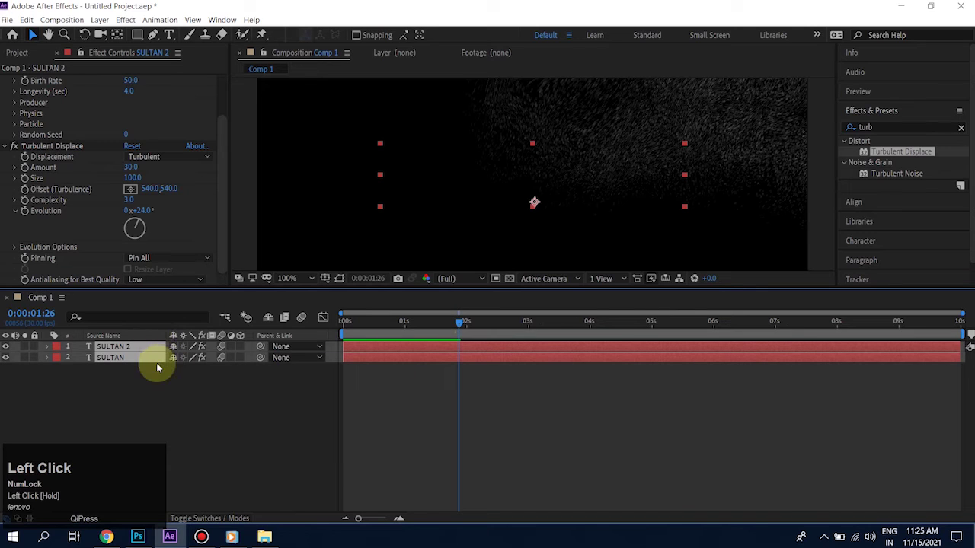
key("alt+bracketright")
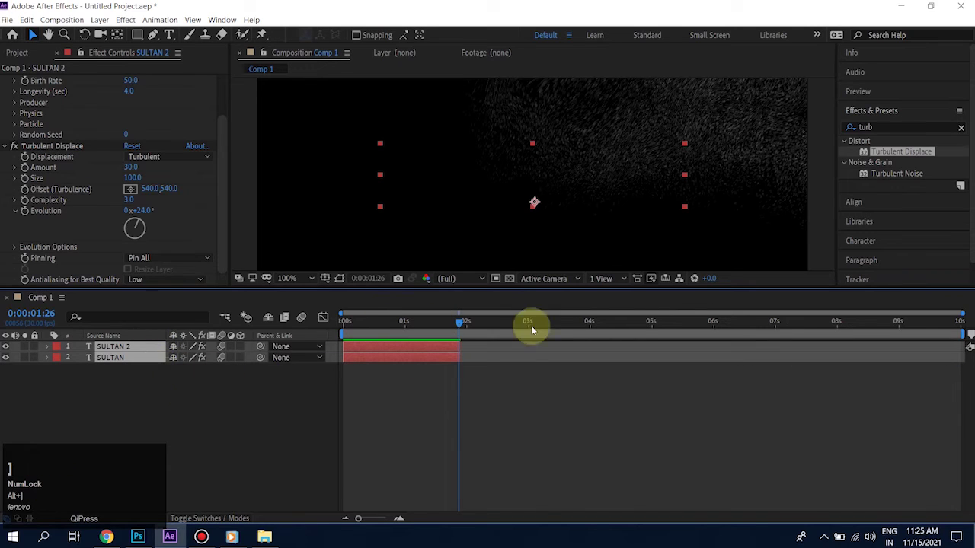
Step: Preview the trimmed text particle animation from 0:00:00:00 several times, with the timeline magnified around the two text layers
left_click_drag(961, 314, 616, 312)
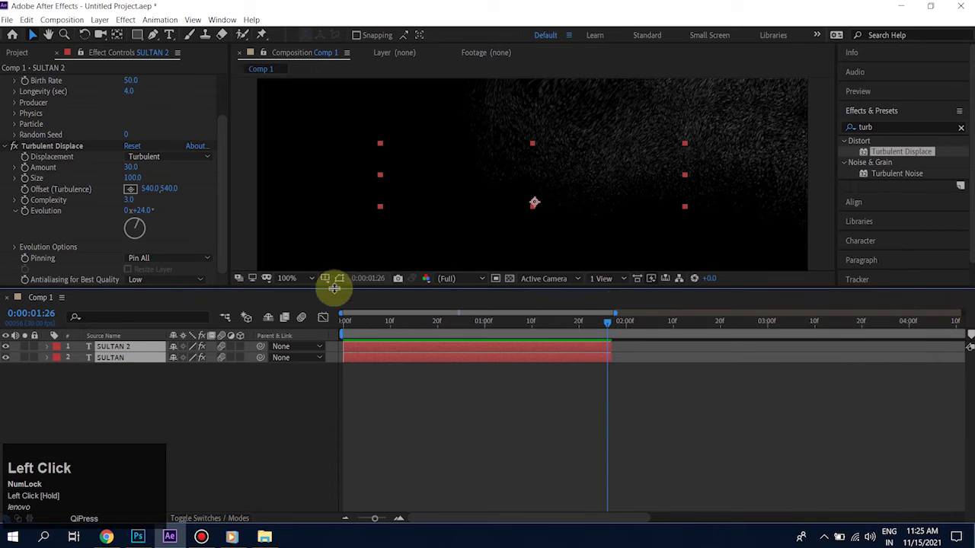
key("space")
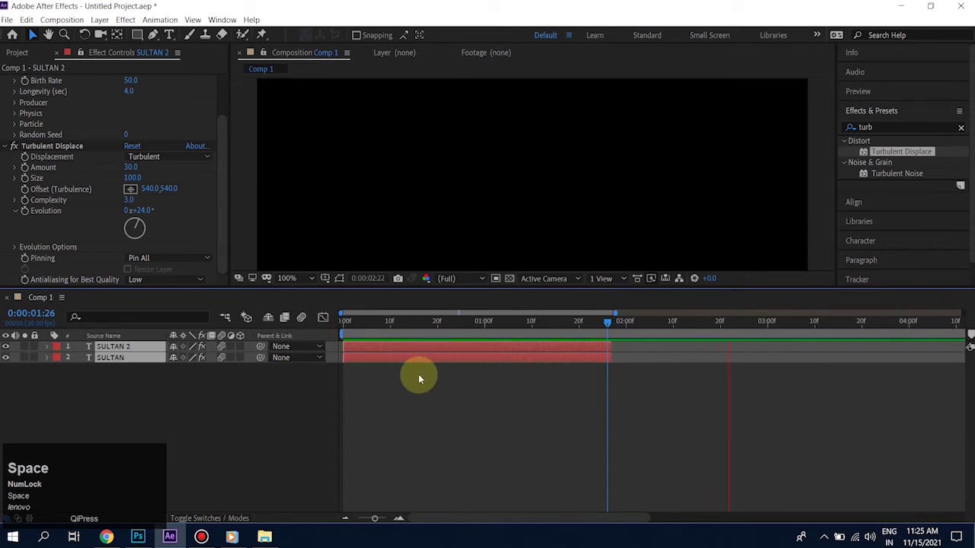
key("space")
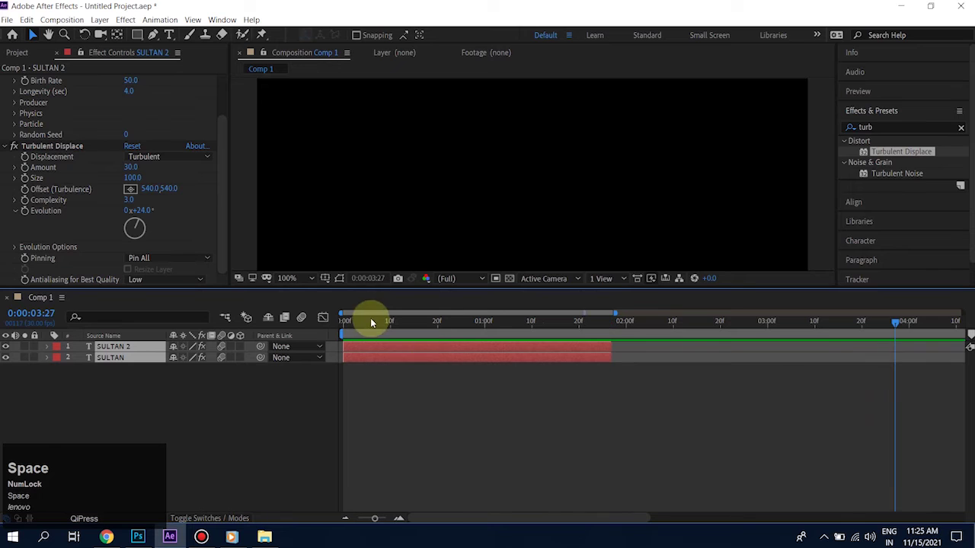
left_click_drag(370, 321, 310, 329)
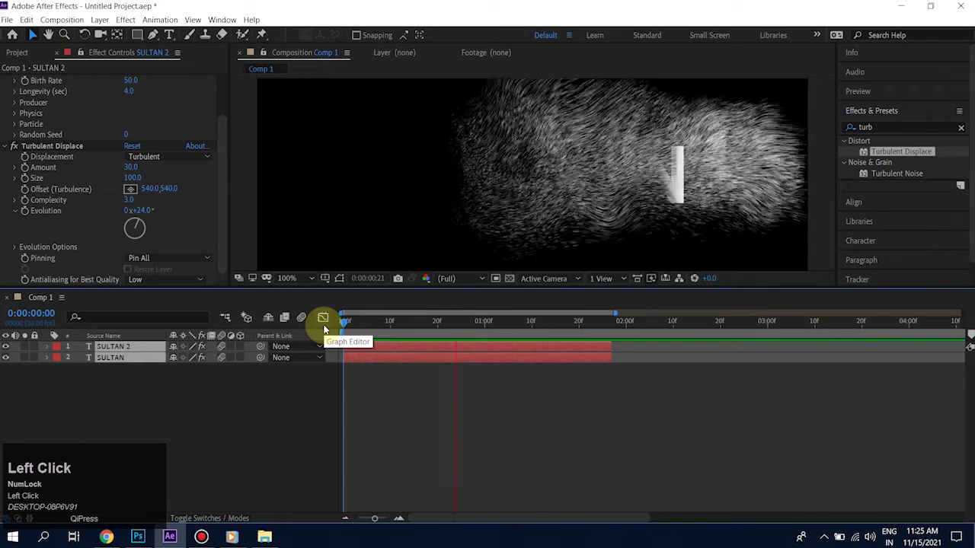
key("space")
left_click(372, 321)
key("space")
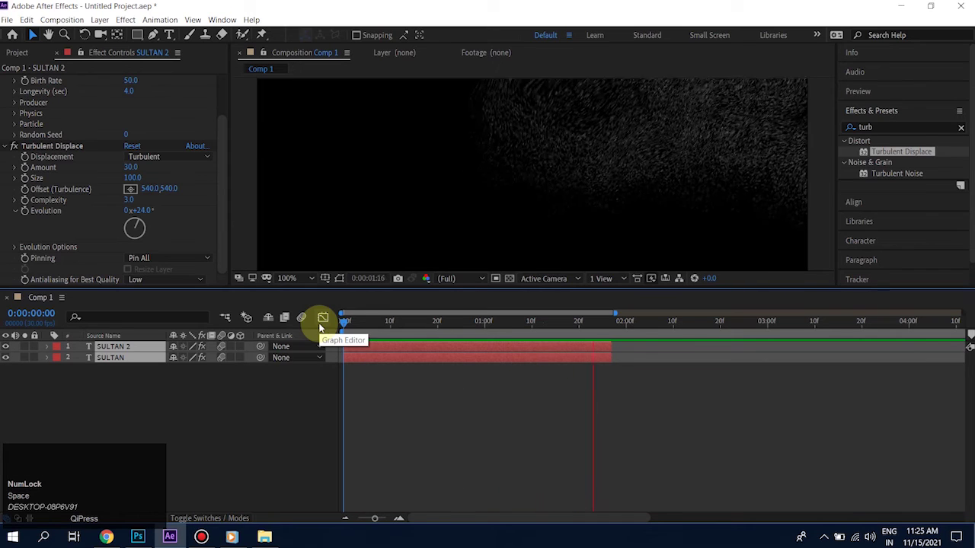
key("space")
left_click(442, 315)
left_click_drag(360, 316, 315, 319)
key("space")
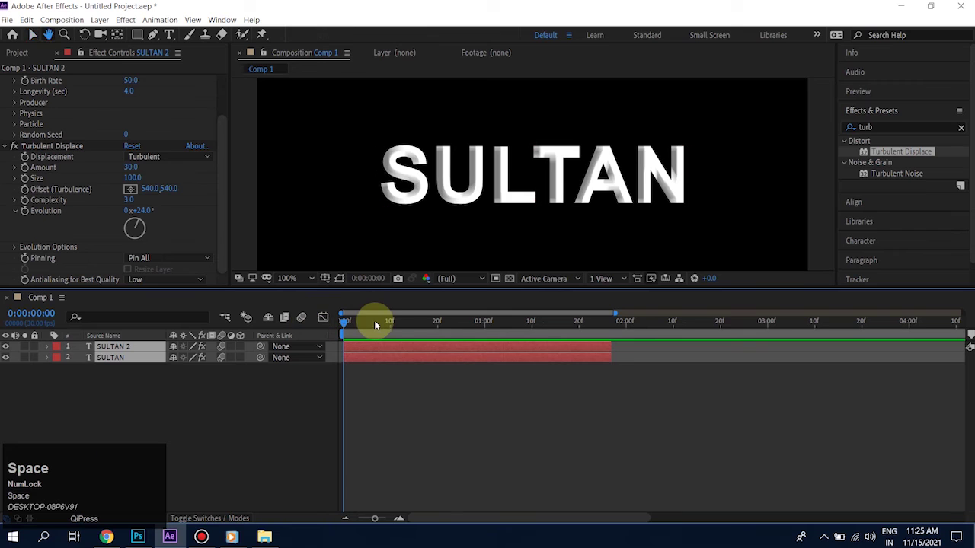
key("space")
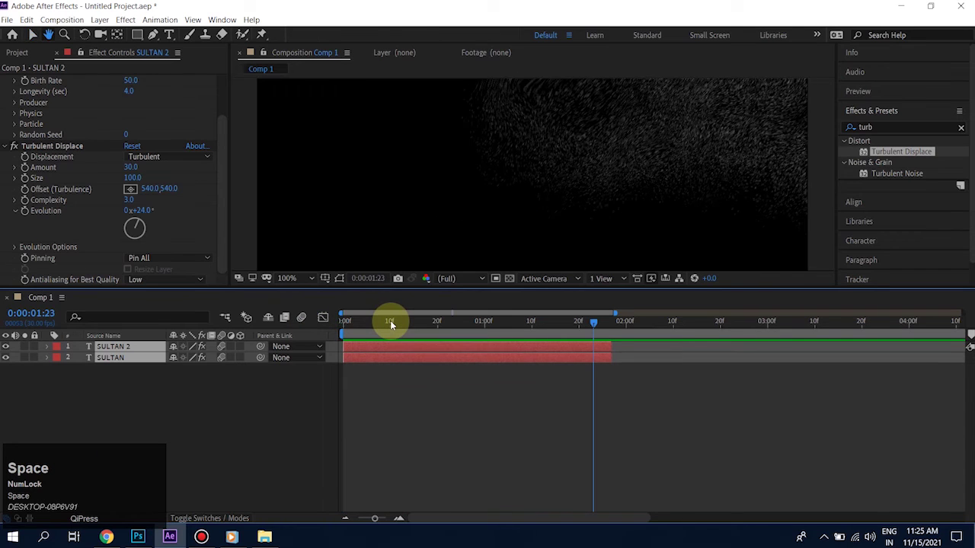
Step: Send Comp 1 to the Adobe Media Encoder queue
left_click(366, 404)
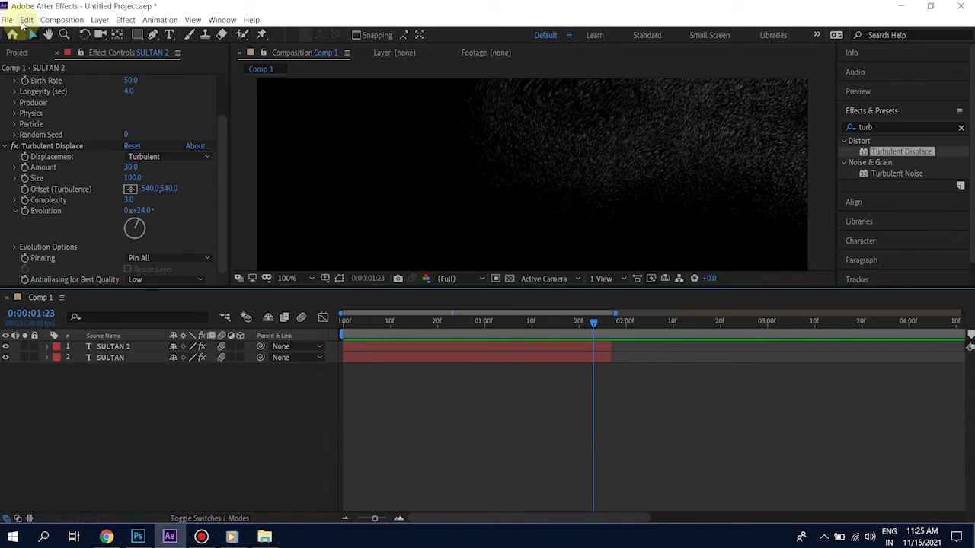
left_click(62, 20)
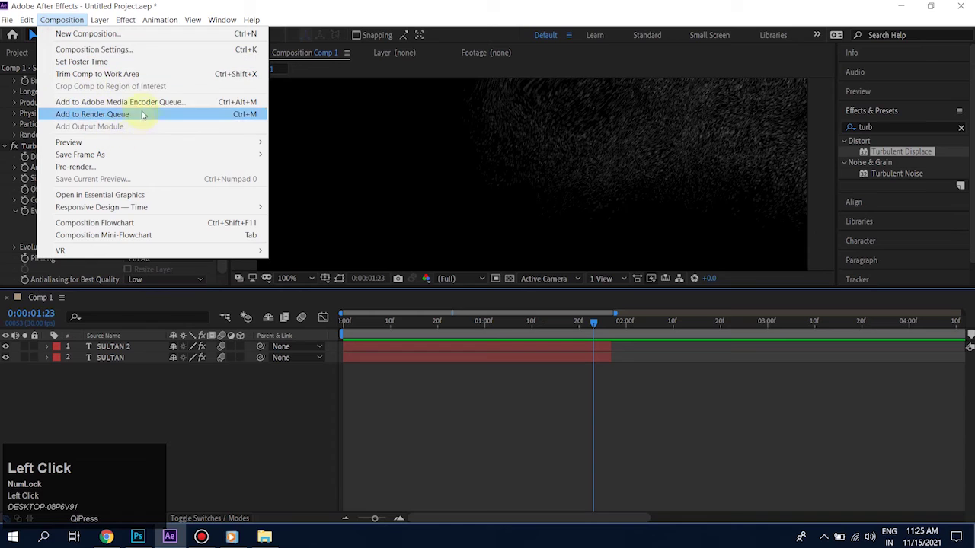
left_click(153, 105)
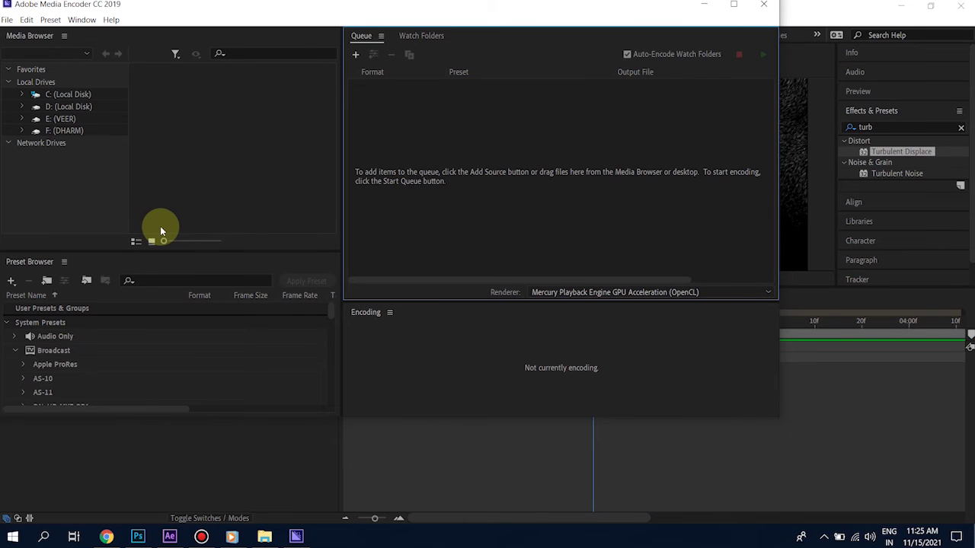
left_click(421, 135)
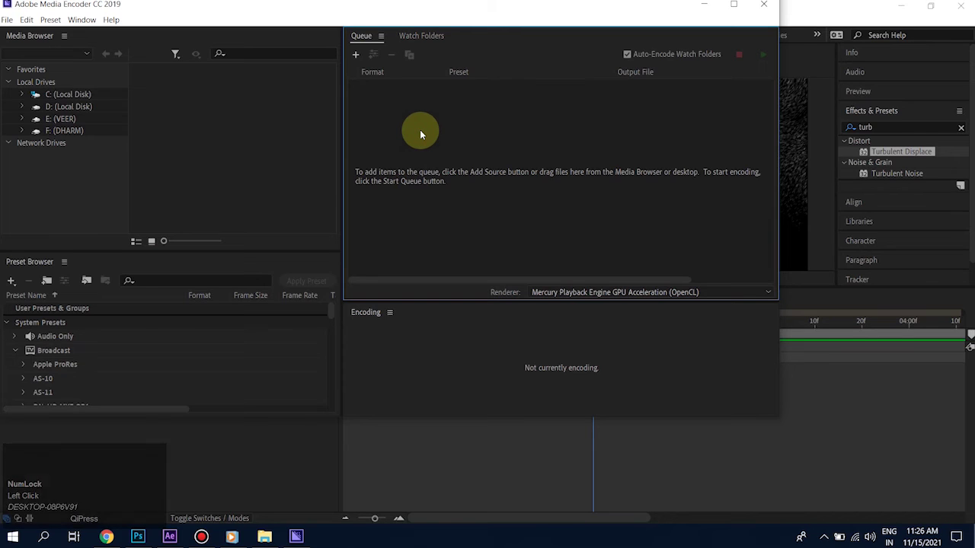
scroll(419, 136, "down", 2)
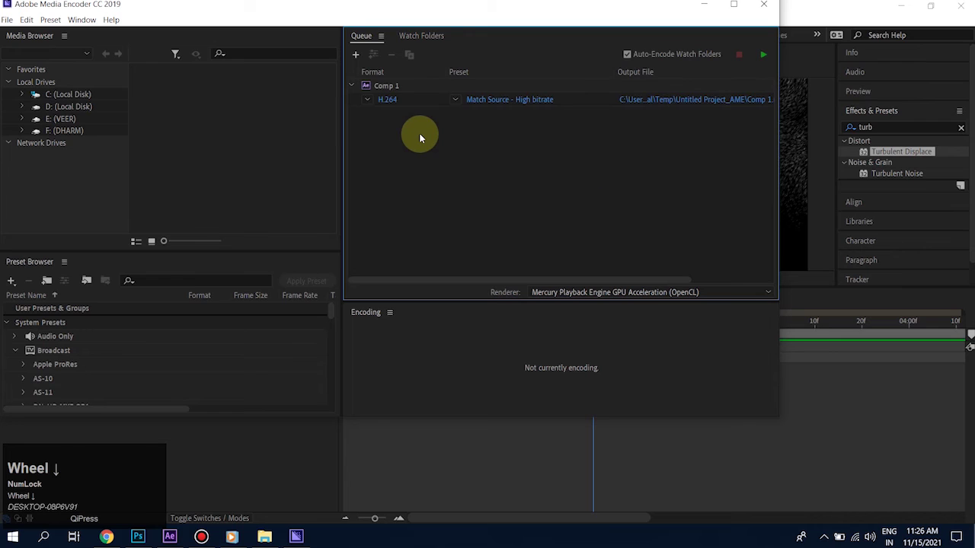
Step: Enable Render at Maximum Depth and Use Maximum Render Quality in the H.264 export settings of Comp 1
left_click(386, 99)
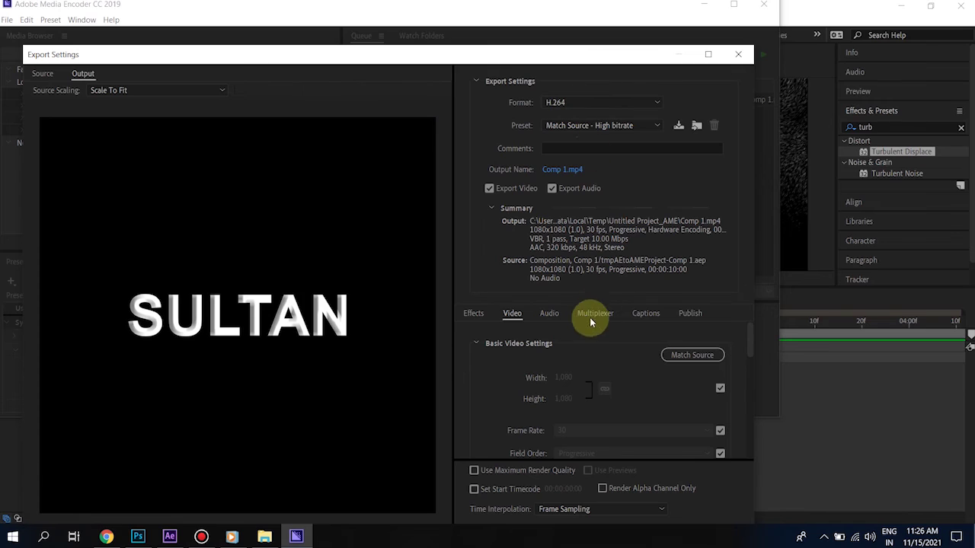
scroll(583, 362, "down", 3)
left_click(482, 416)
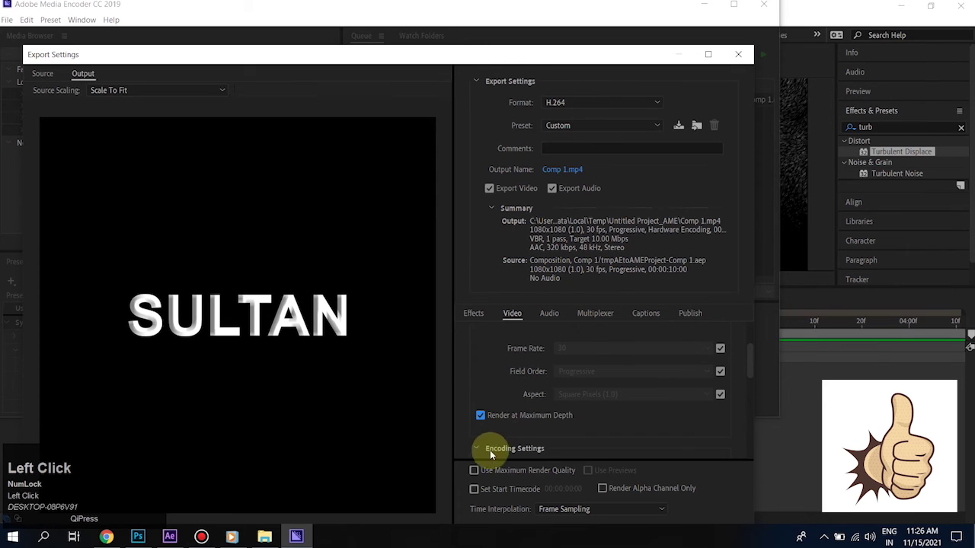
left_click(475, 470)
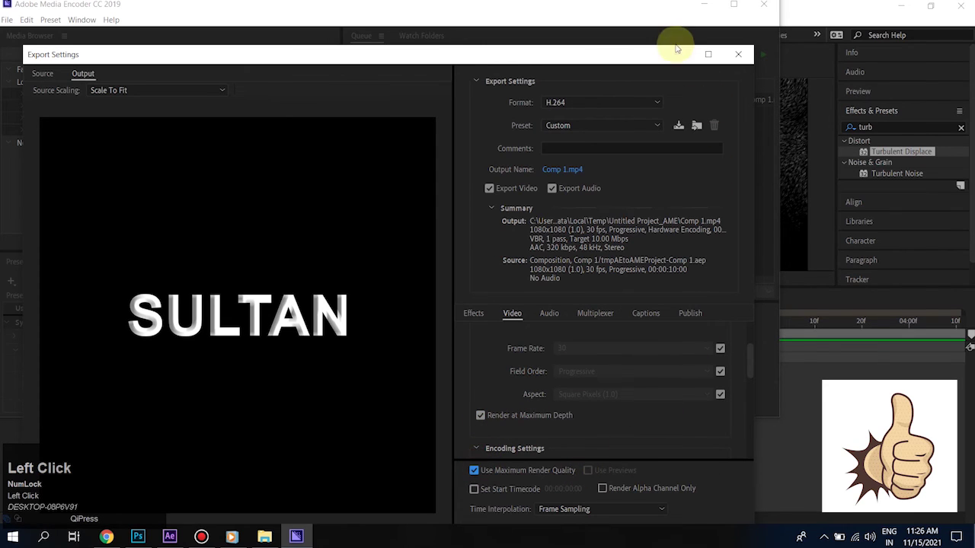
left_click_drag(659, 53, 680, 1)
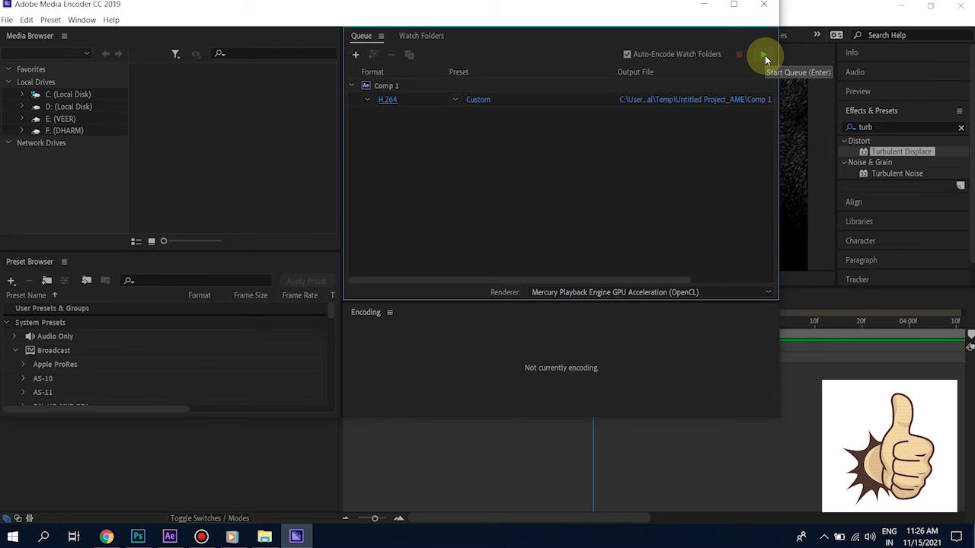
Step: Set the output file to "sultan with vfx" on the Desktop as an MP4 and start encoding the queue
left_click(699, 100)
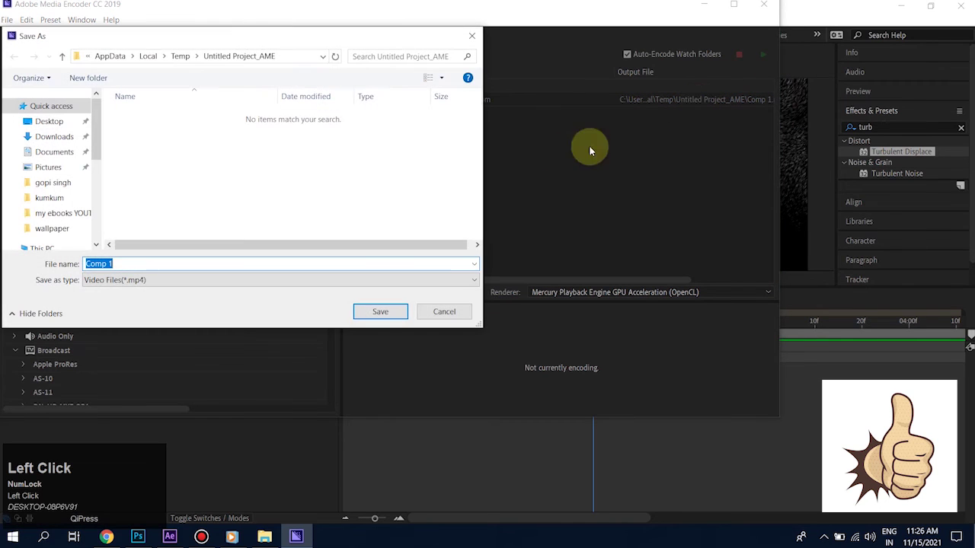
left_click(56, 124)
left_click(130, 263)
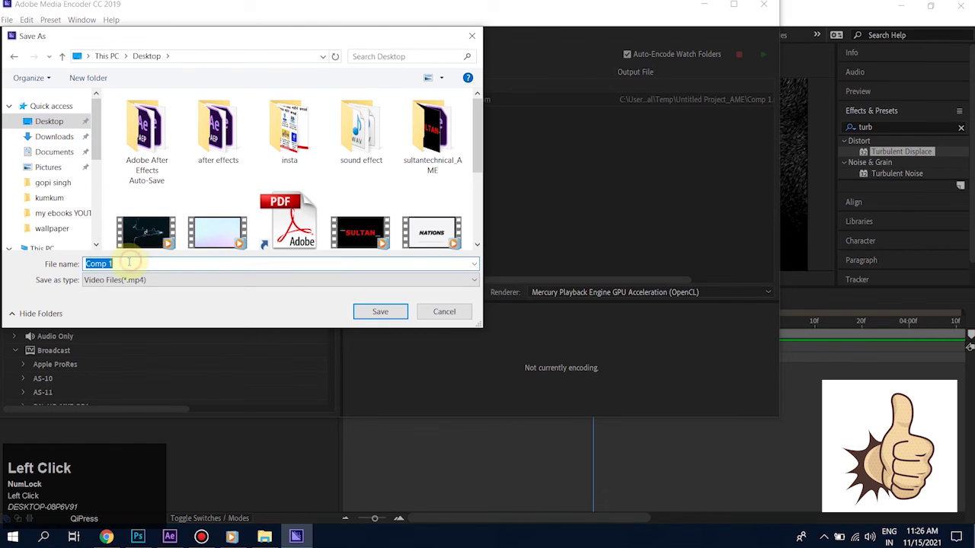
type("sultan")
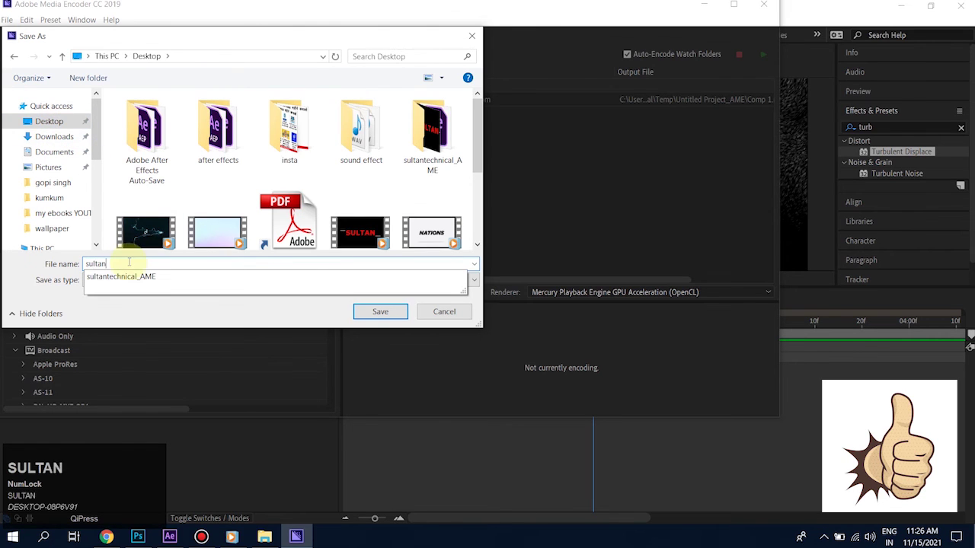
type(" with vfx")
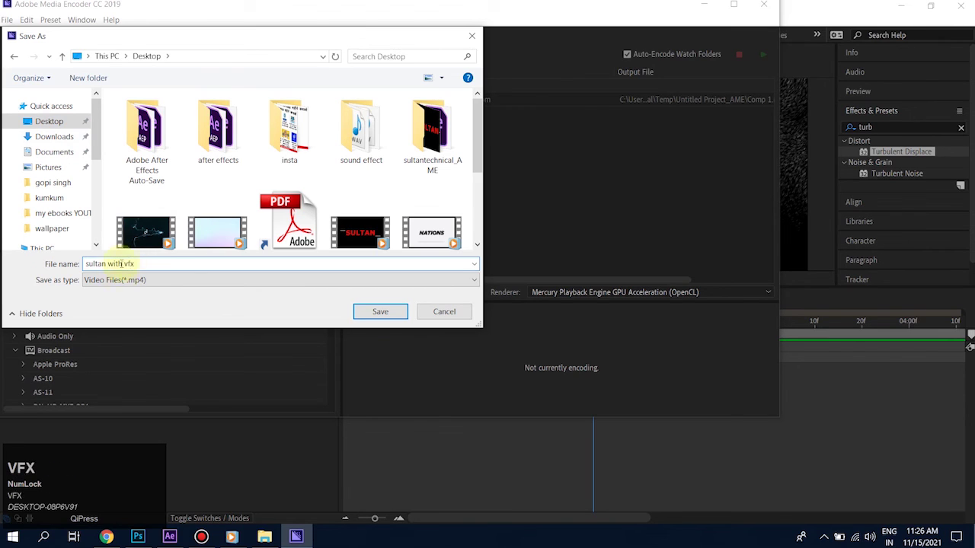
left_click(378, 311)
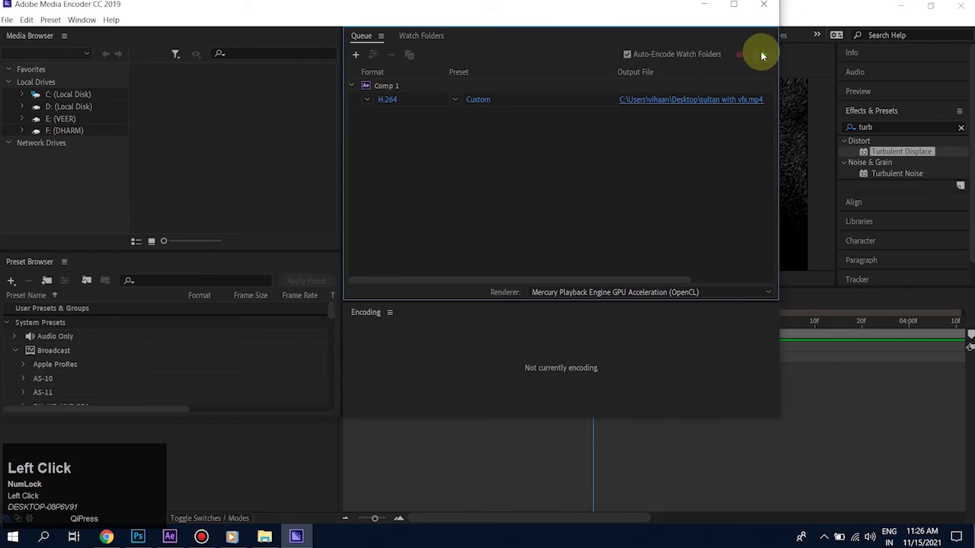
left_click(763, 54)
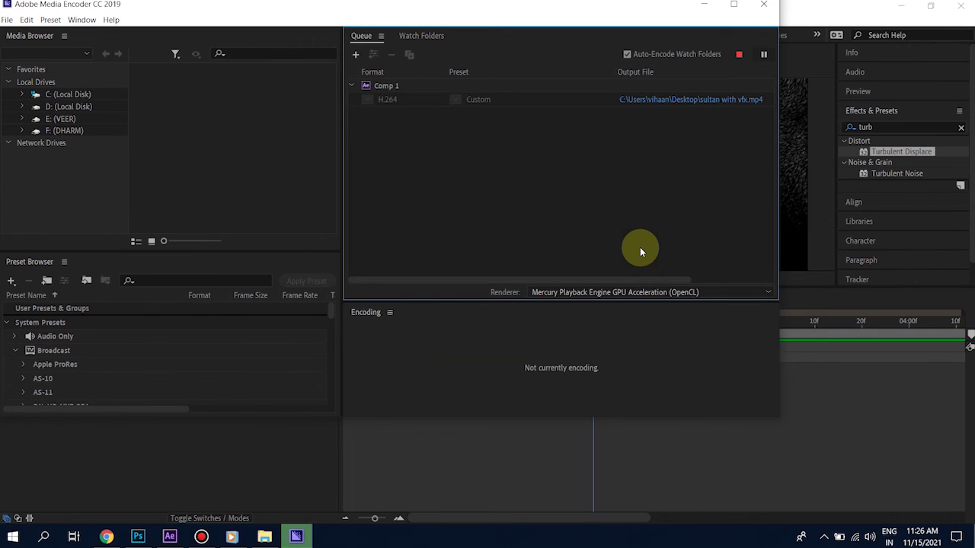
Step: Minimize the open windows, play the exported "sultan with vfx" video from the desktop, and pause it
left_click(704, 4)
left_click(900, 6)
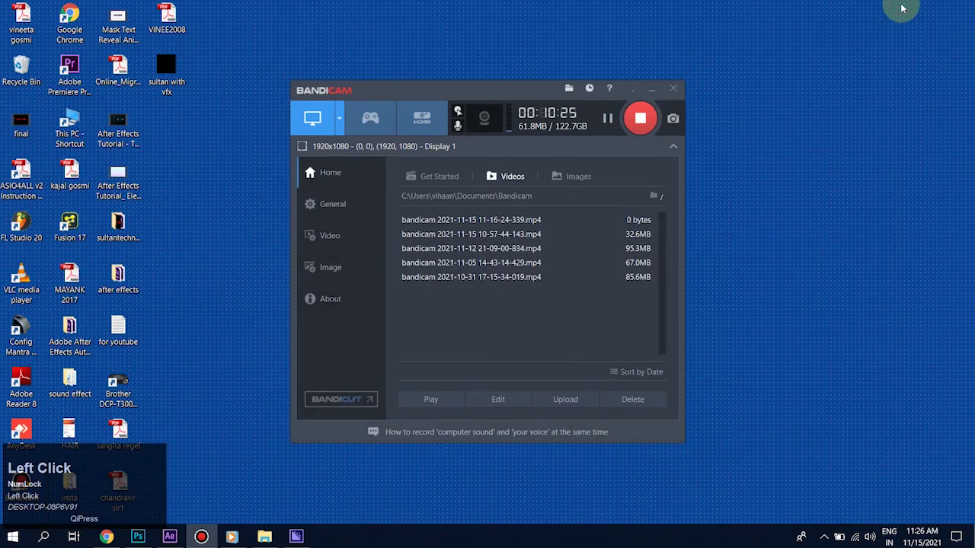
left_click(651, 91)
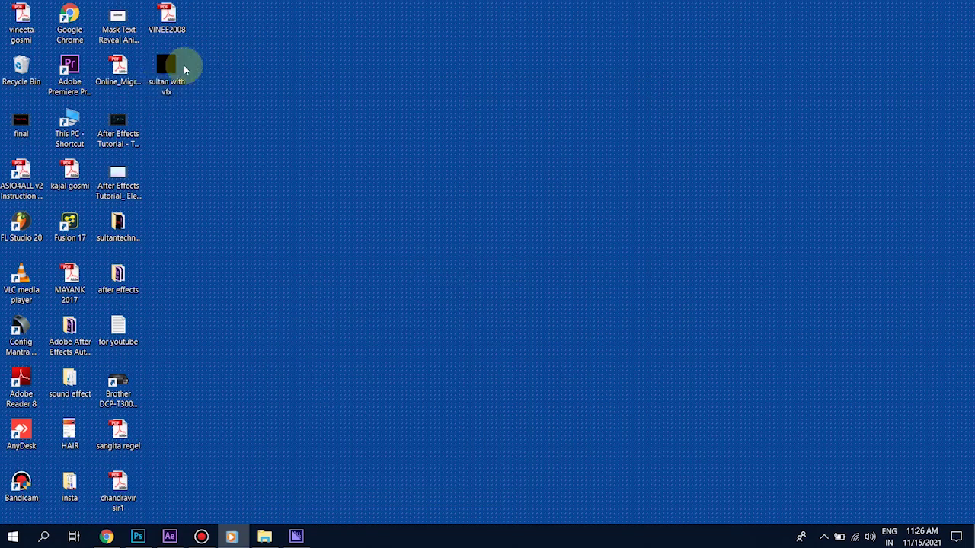
double_click(166, 70)
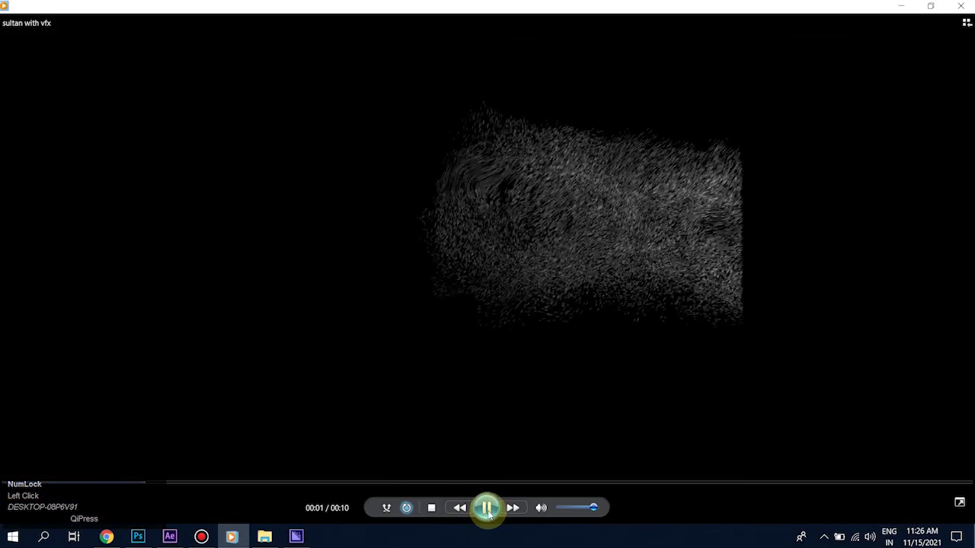
left_click(488, 510)
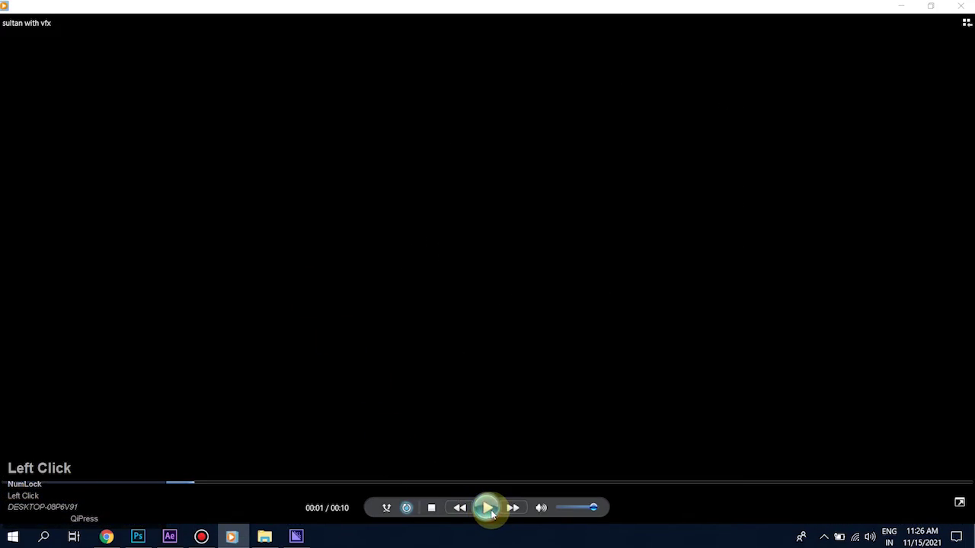